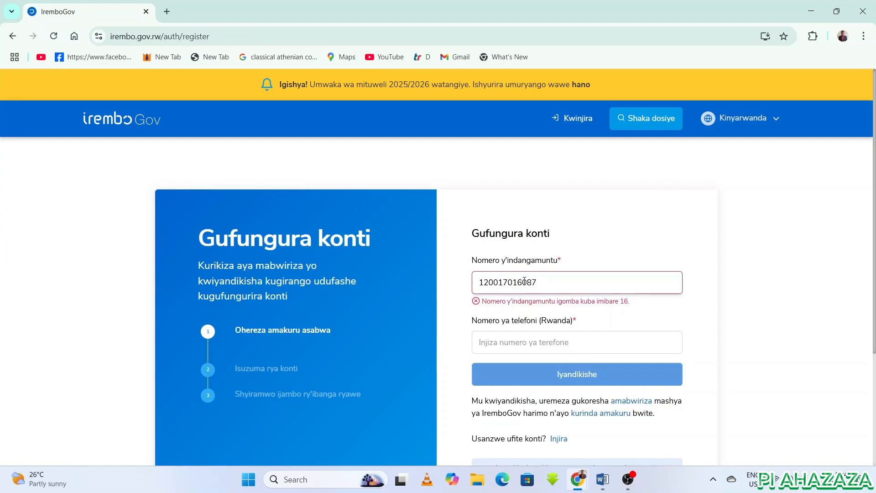
# Enter the national ID and Rwandan phone number and request a verification code
pyautogui.click(527, 333)
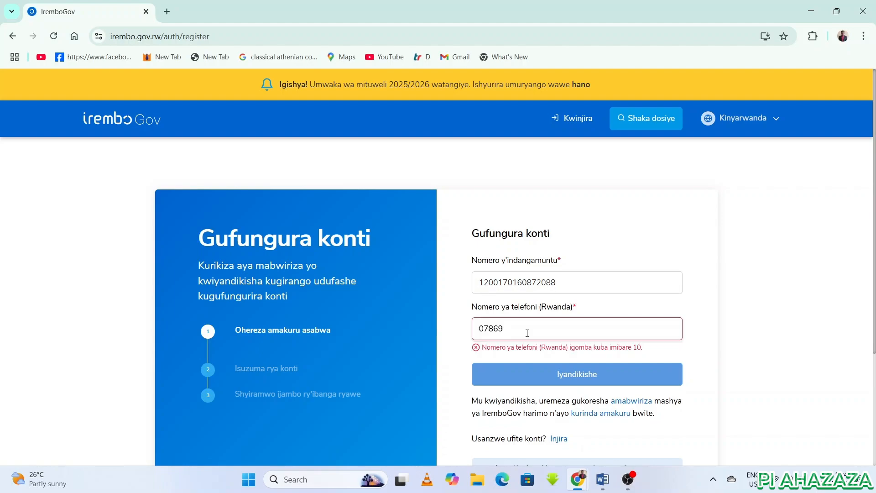
pyautogui.click(619, 360)
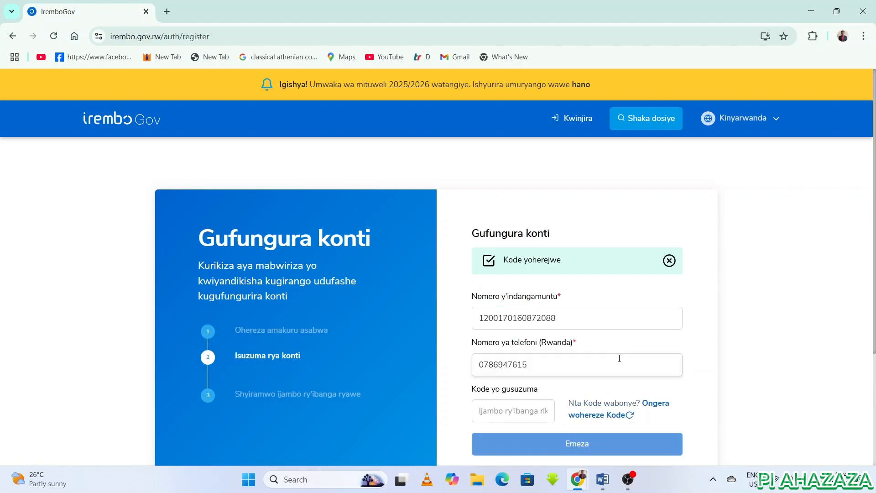
# Enter the SMS verification code, correcting a mistyped digit, and confirm it with Emeza
pyautogui.scroll(-2, 619, 358)
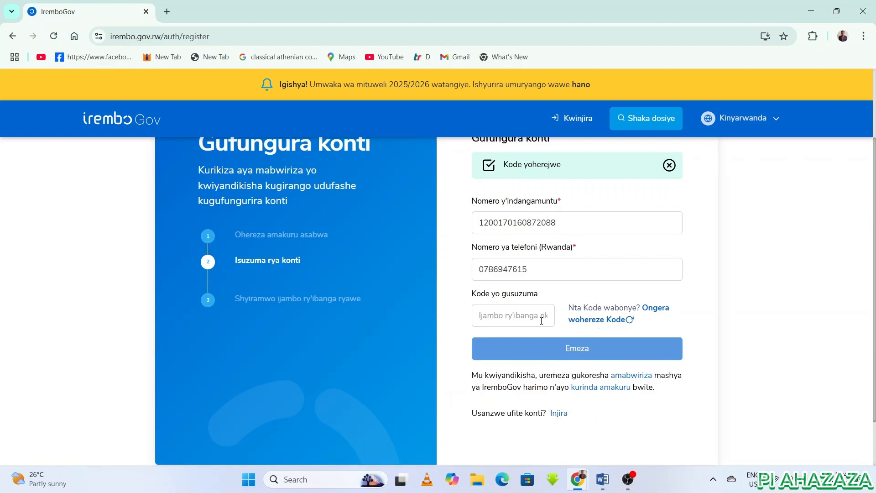
pyautogui.click(525, 314)
pyautogui.click(519, 314)
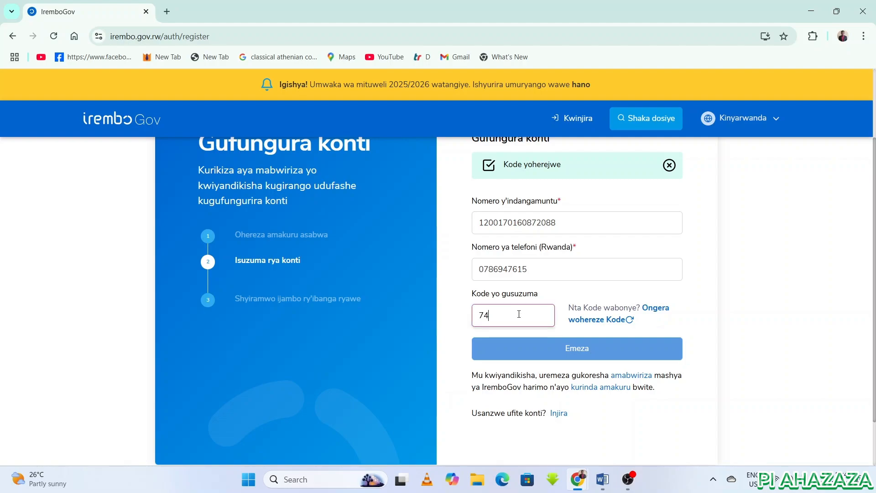
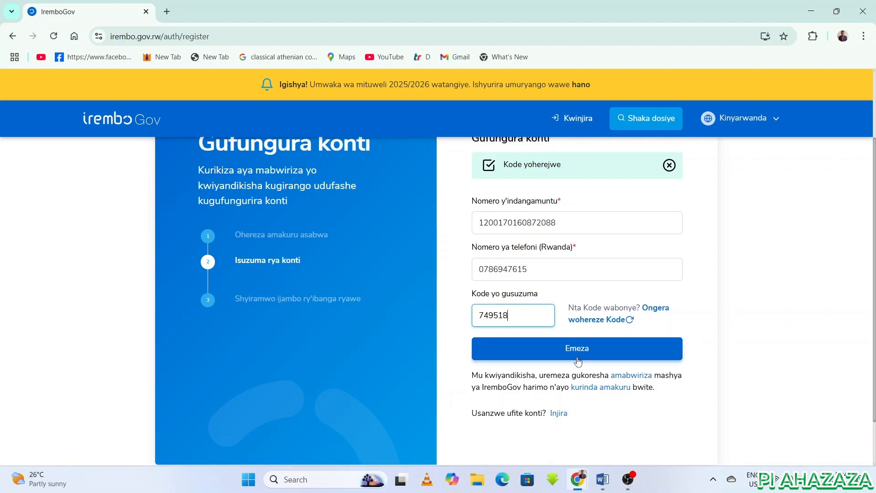
pyautogui.click(587, 354)
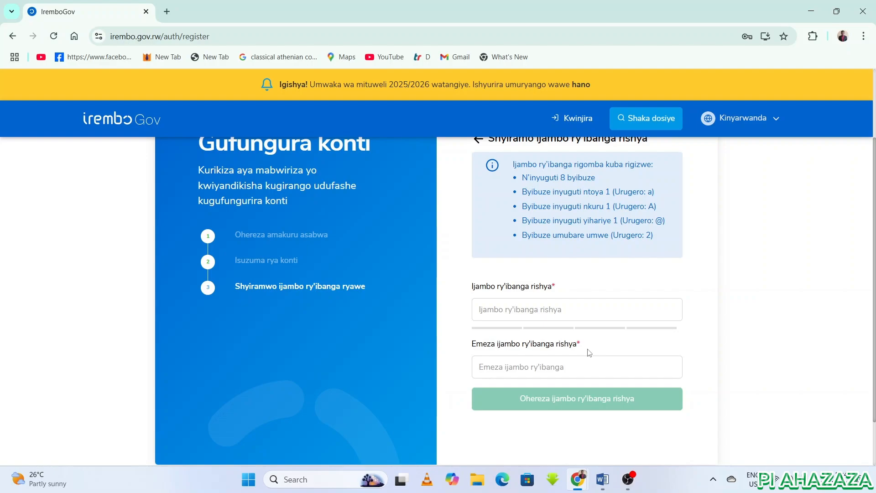
# Enter the new account password in both password fields and submit it
pyautogui.scroll(2, 588, 352)
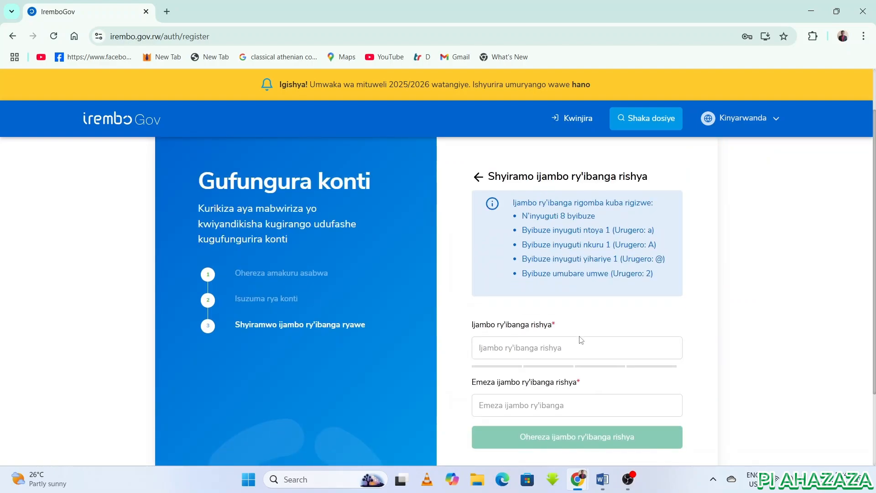
pyautogui.click(535, 351)
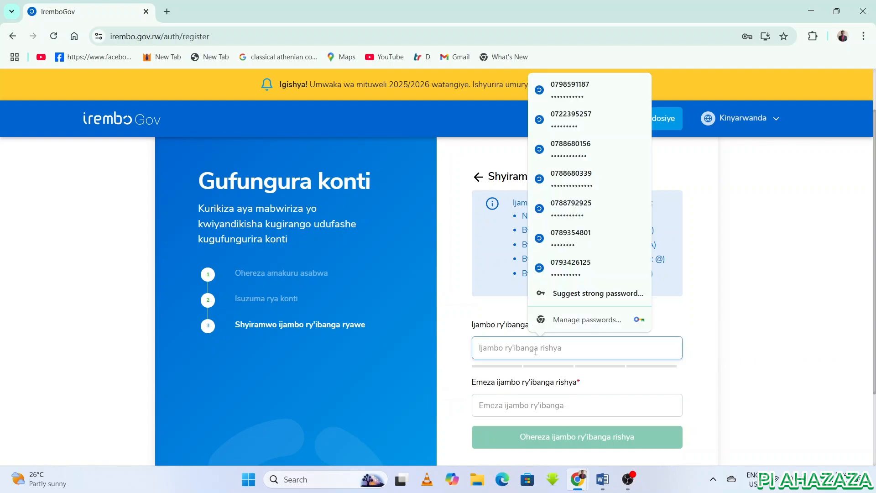
pyautogui.write('a')
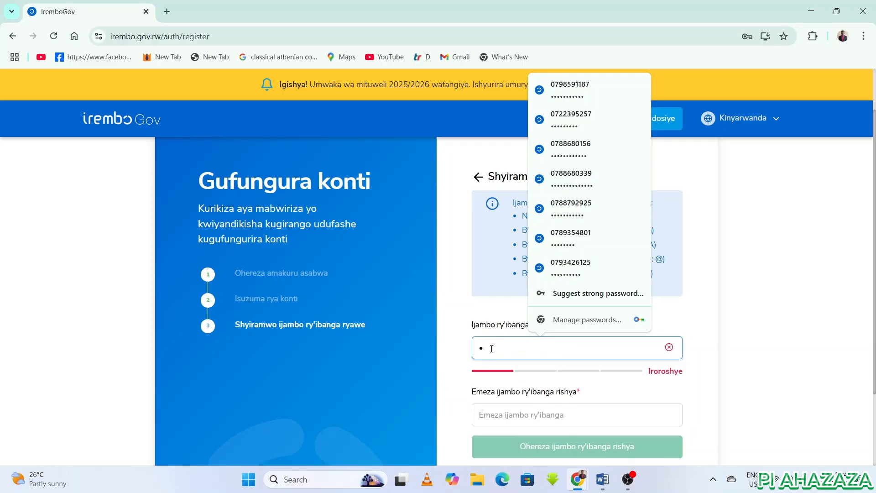
pyautogui.write('aaaaaa')
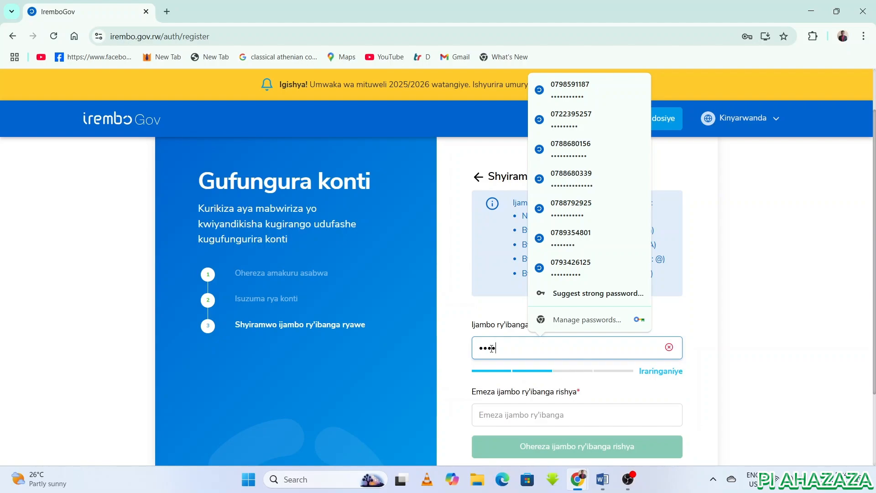
pyautogui.write('aaaaa')
pyautogui.click(503, 416)
pyautogui.write('aaaaaa')
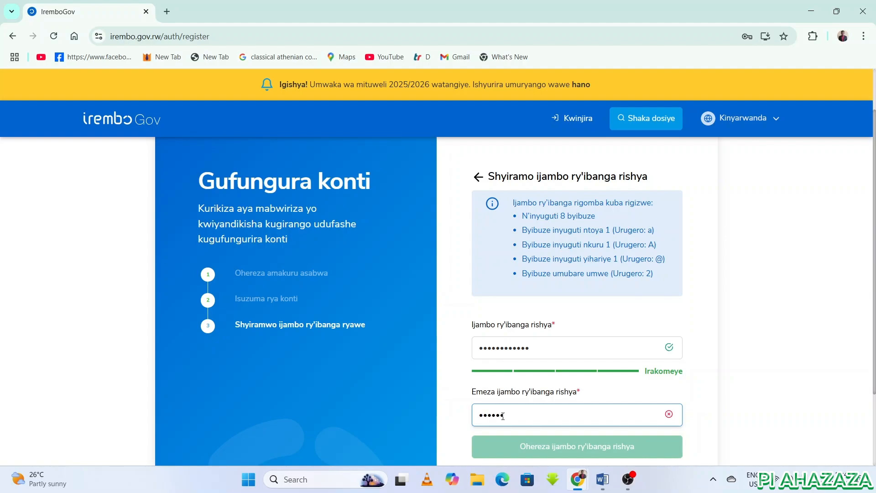
pyautogui.write('aaaaaa')
pyautogui.scroll(-1, 655, 403)
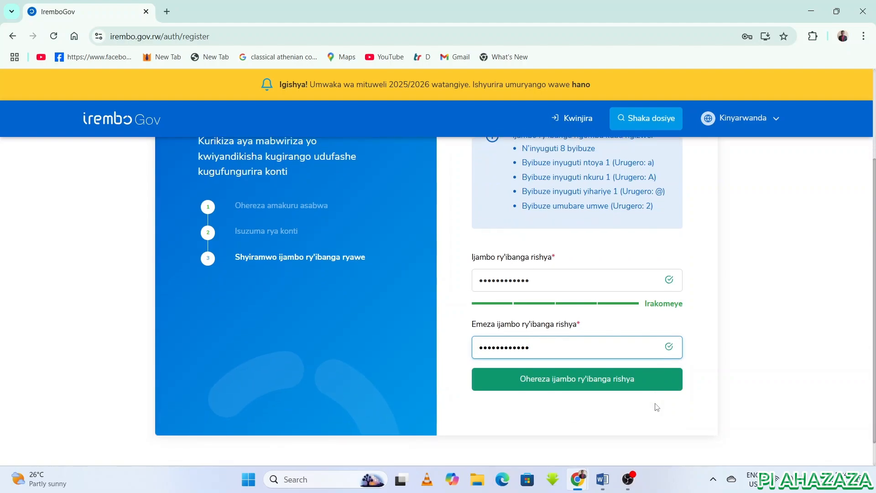
pyautogui.click(601, 381)
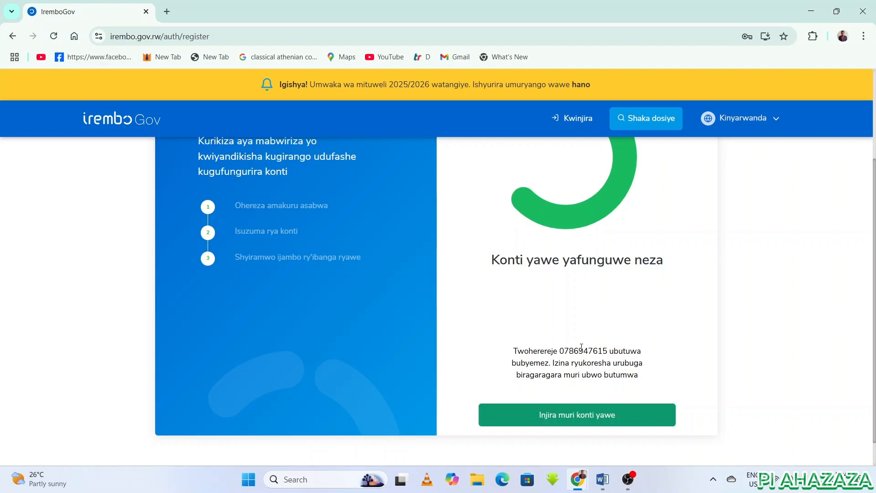
# Log in with the registered phone number and account password, fixing a typo in the password
pyautogui.scroll(-1, 581, 347)
pyautogui.scroll(3, 581, 347)
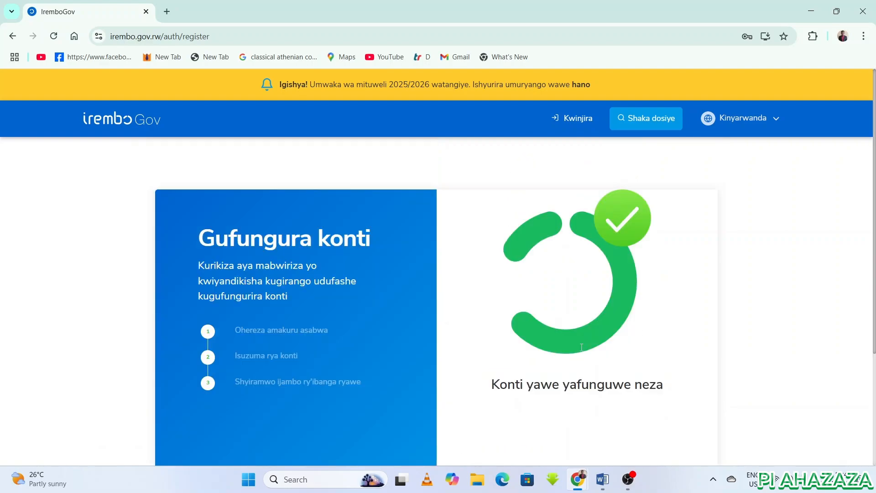
pyautogui.scroll(-3, 581, 347)
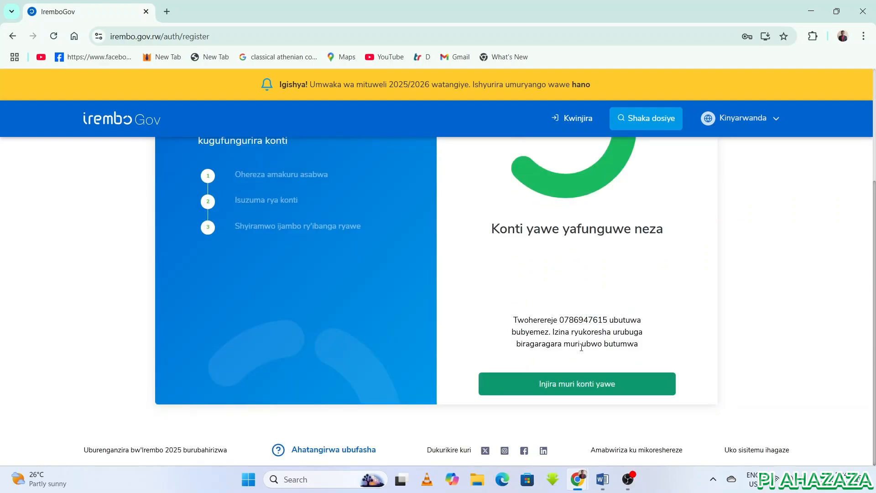
pyautogui.scroll(3, 582, 348)
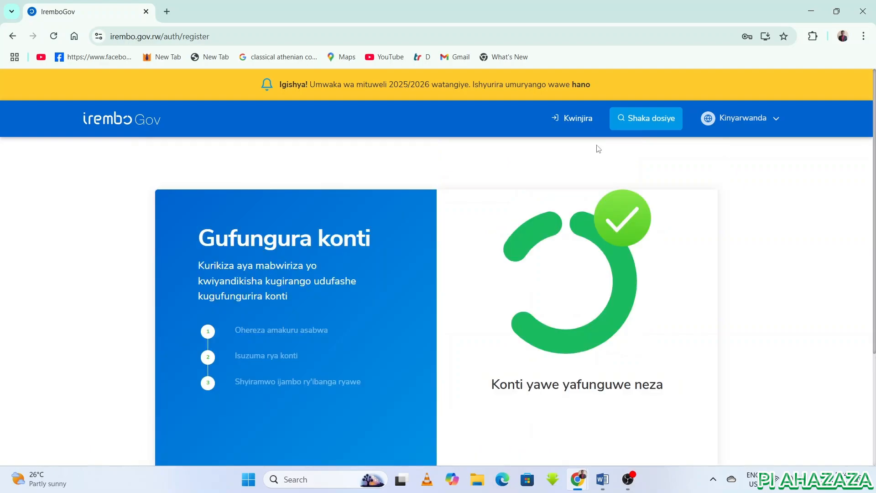
pyautogui.click(580, 124)
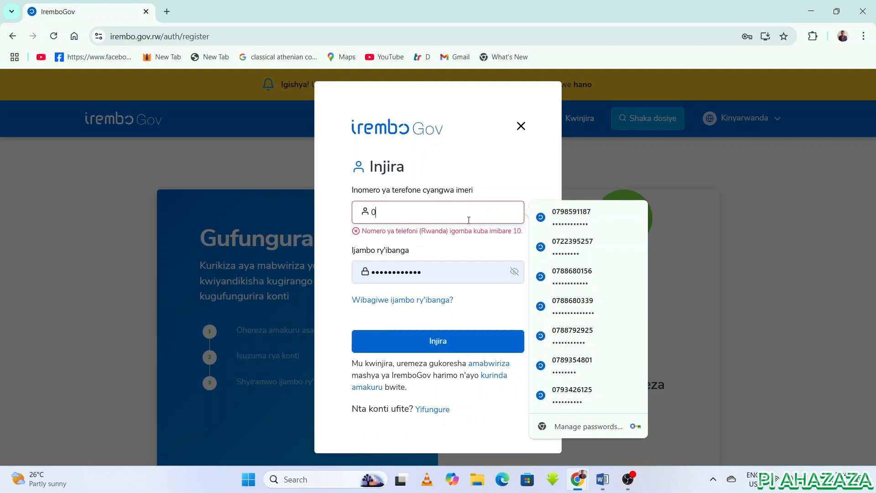
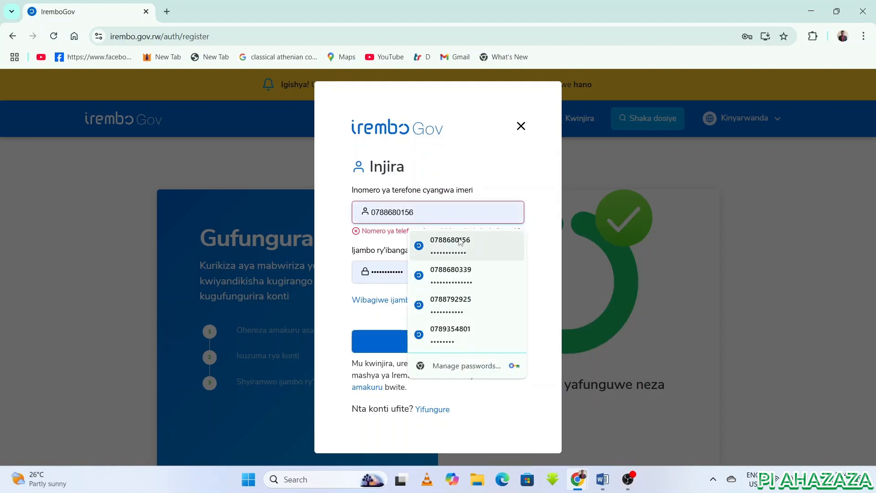
pyautogui.click(448, 268)
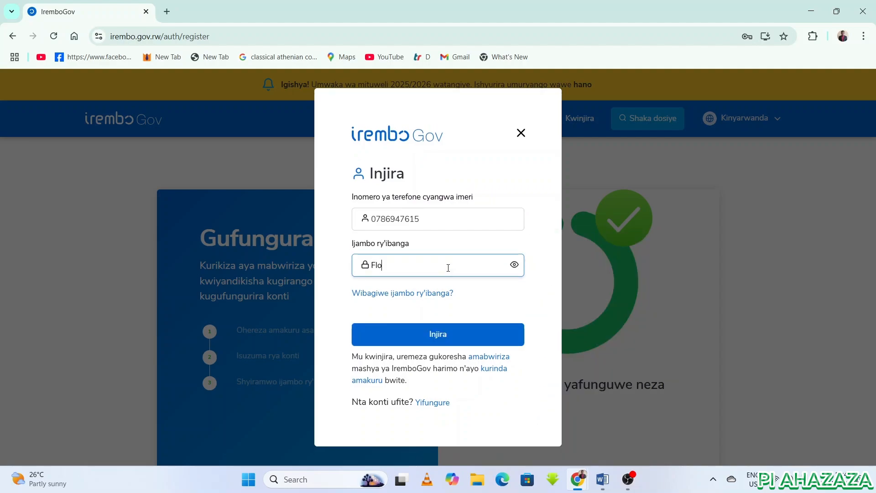
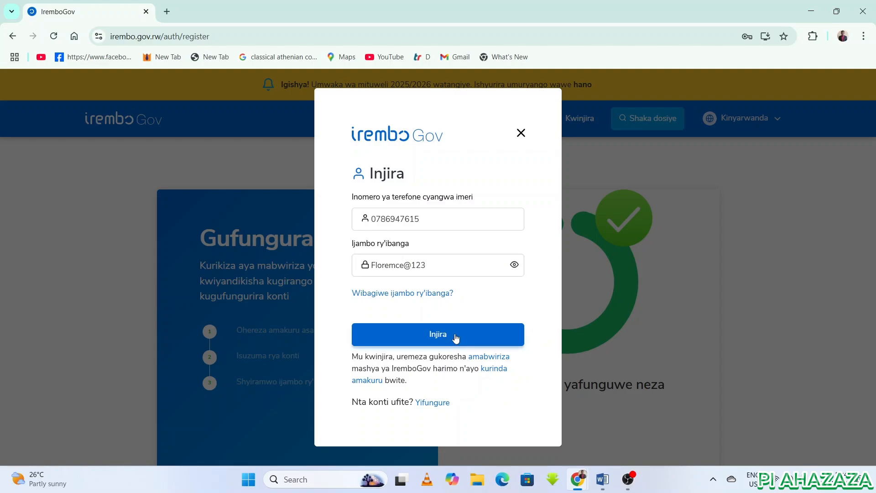
pyautogui.click(455, 336)
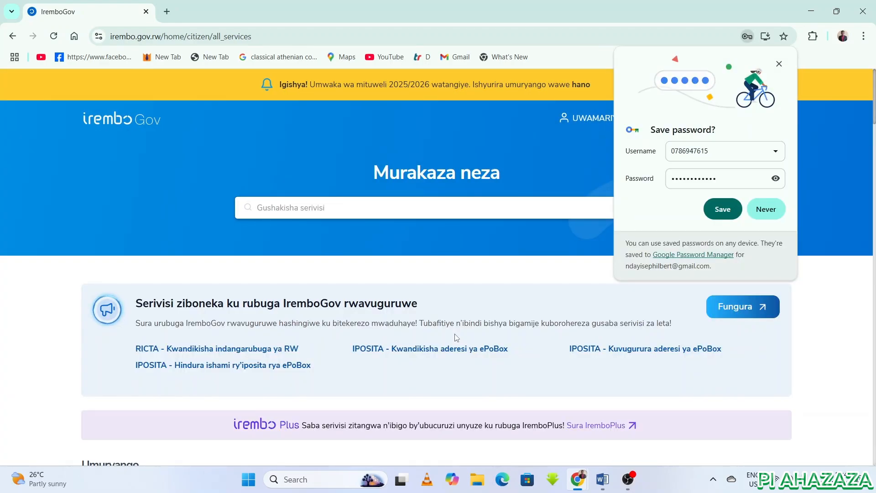
pyautogui.click(609, 185)
pyautogui.scroll(-2, 531, 270)
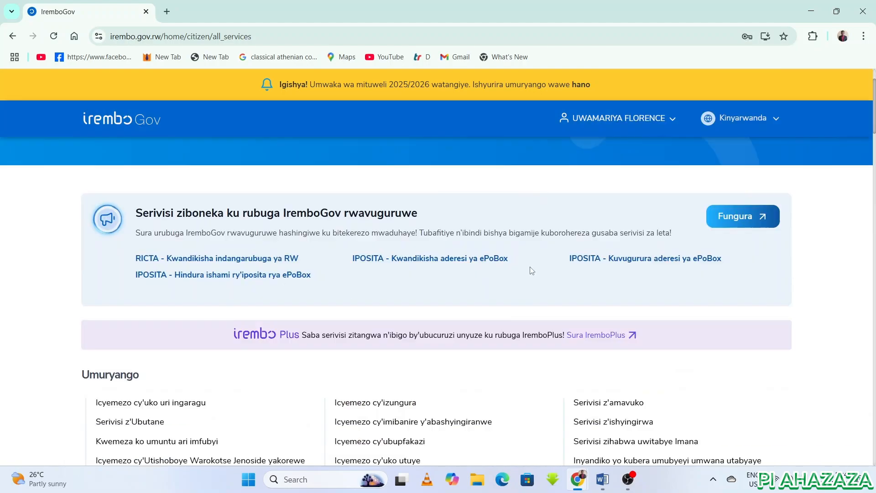
pyautogui.scroll(-1, 532, 270)
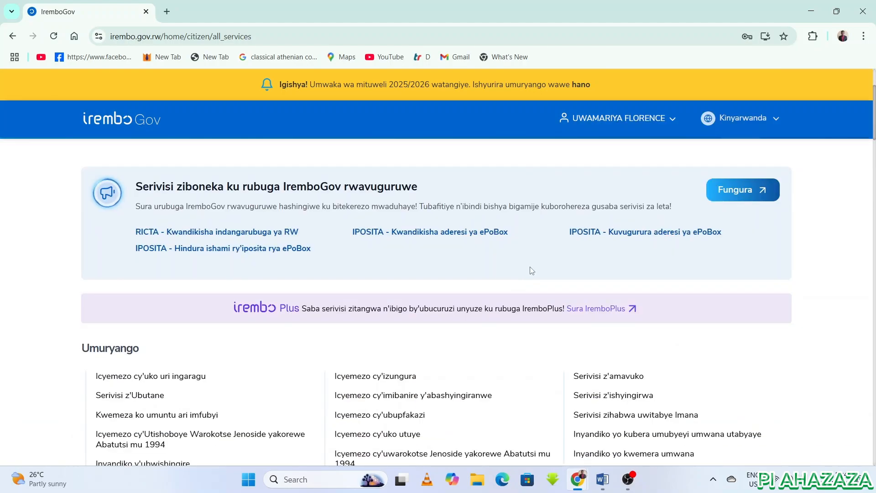
pyautogui.scroll(-4, 531, 270)
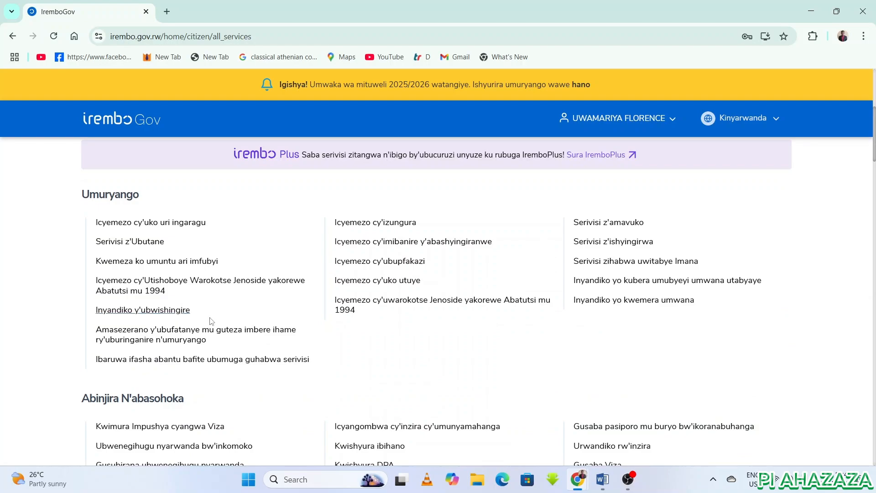
pyautogui.scroll(-2, 417, 381)
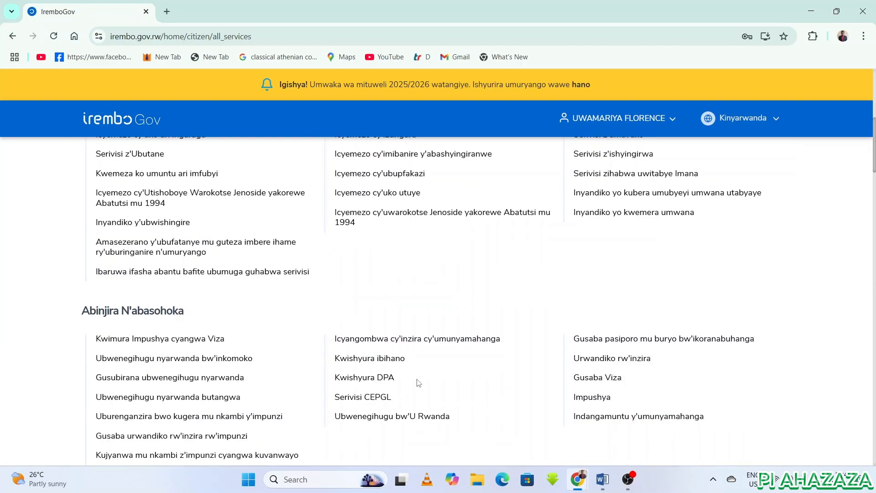
pyautogui.scroll(-3, 419, 382)
pyautogui.scroll(-1, 419, 382)
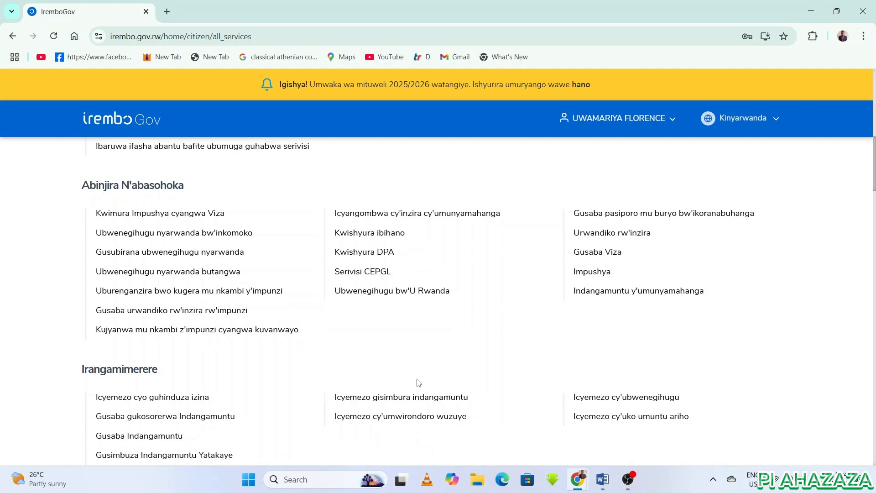
pyautogui.scroll(4, 419, 382)
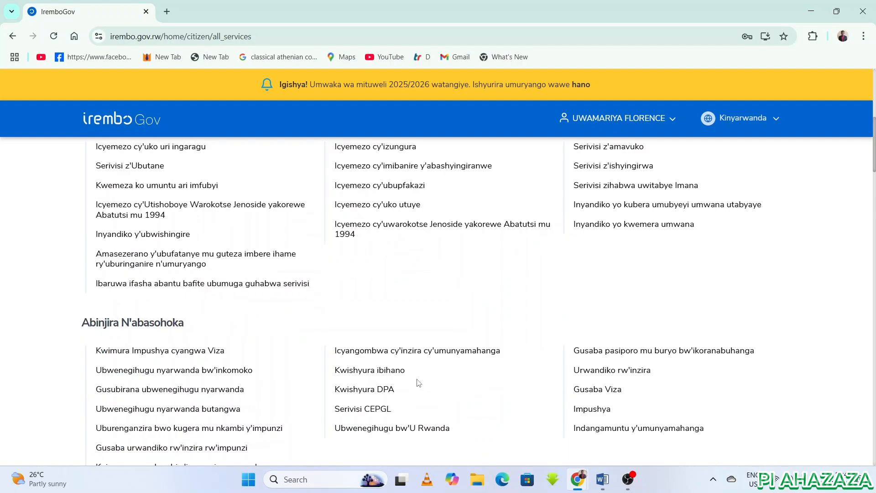
pyautogui.scroll(2, 419, 382)
pyautogui.scroll(-2, 279, 358)
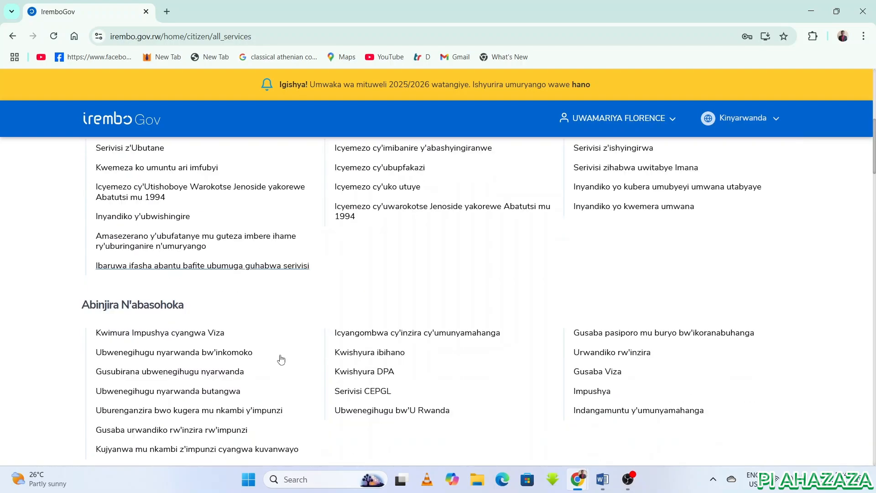
pyautogui.scroll(-1, 281, 359)
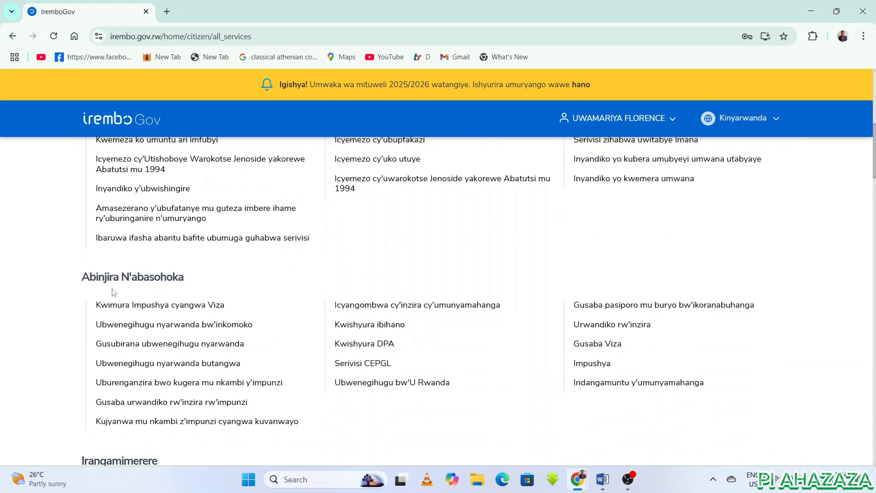
pyautogui.scroll(-4, 197, 379)
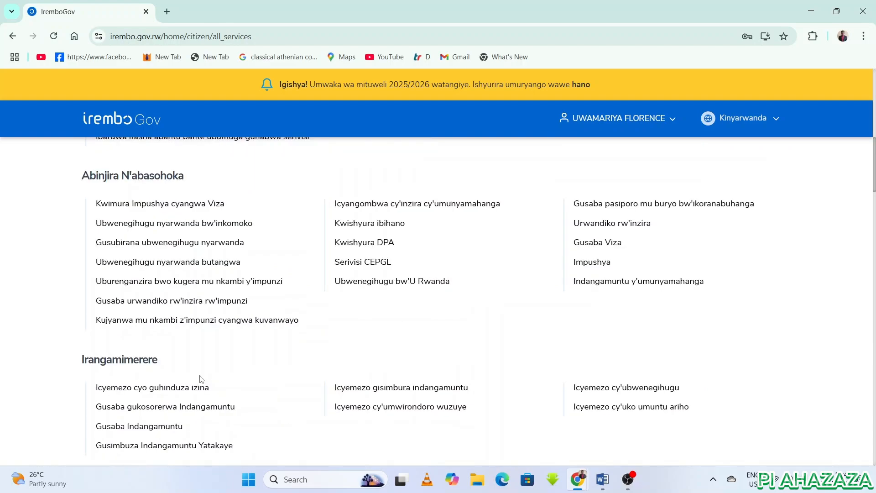
pyautogui.scroll(6, 211, 320)
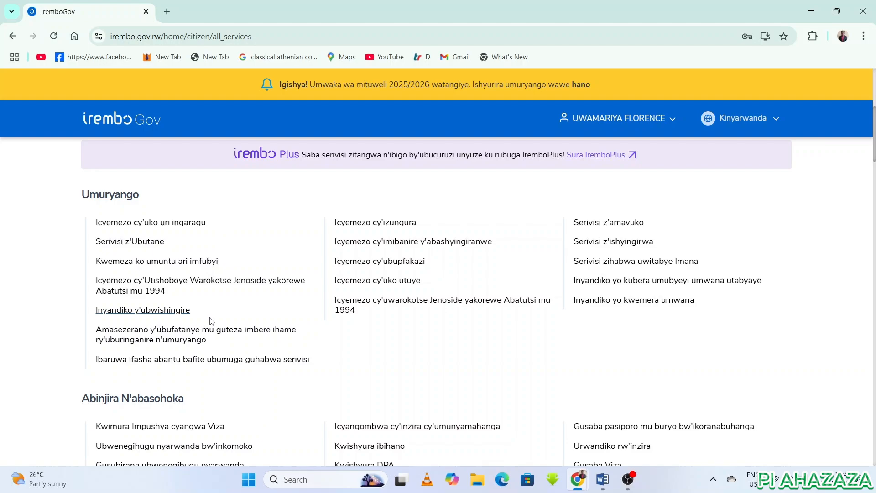
pyautogui.scroll(-2, 419, 383)
pyautogui.scroll(-3, 419, 383)
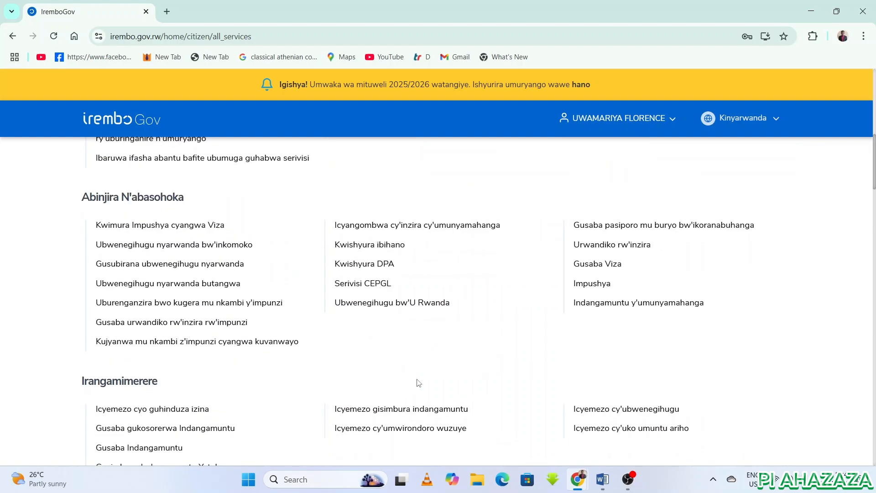
pyautogui.scroll(3, 419, 382)
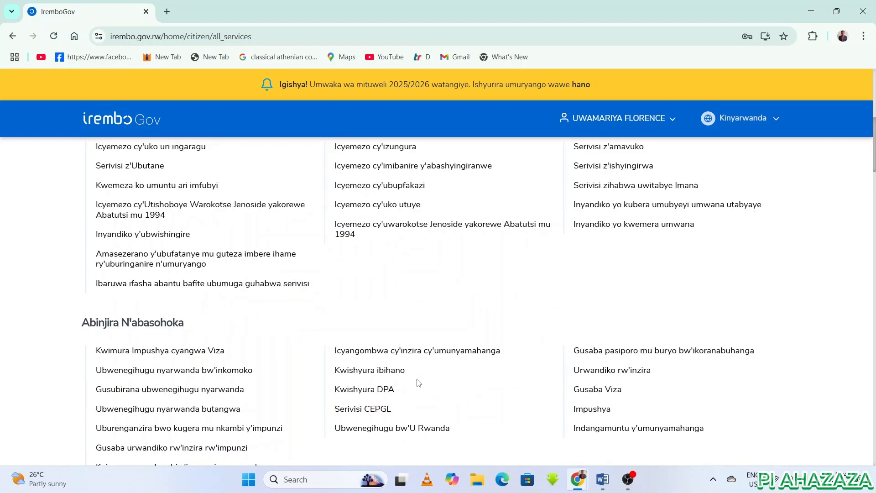
pyautogui.scroll(2, 419, 383)
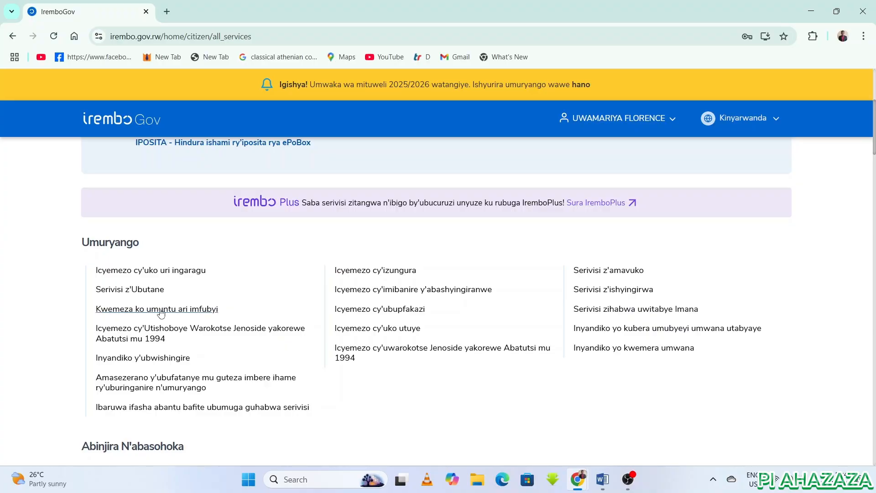
pyautogui.scroll(-2, 161, 312)
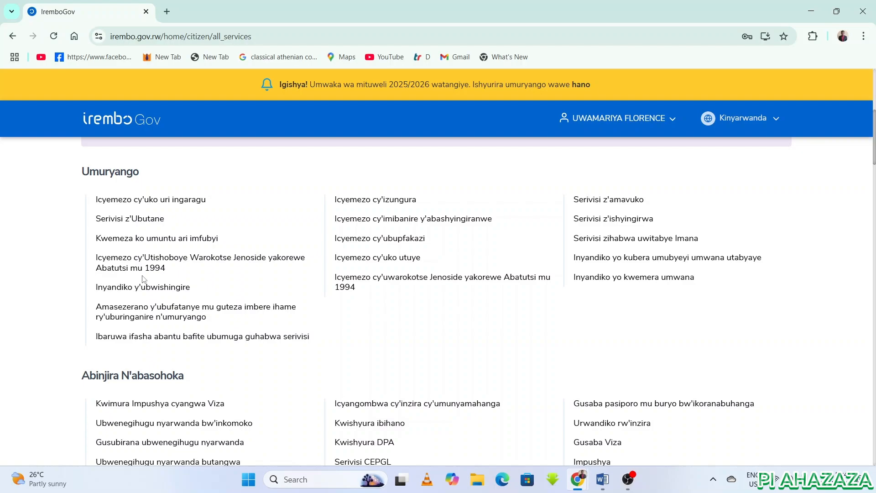
pyautogui.scroll(1, 216, 393)
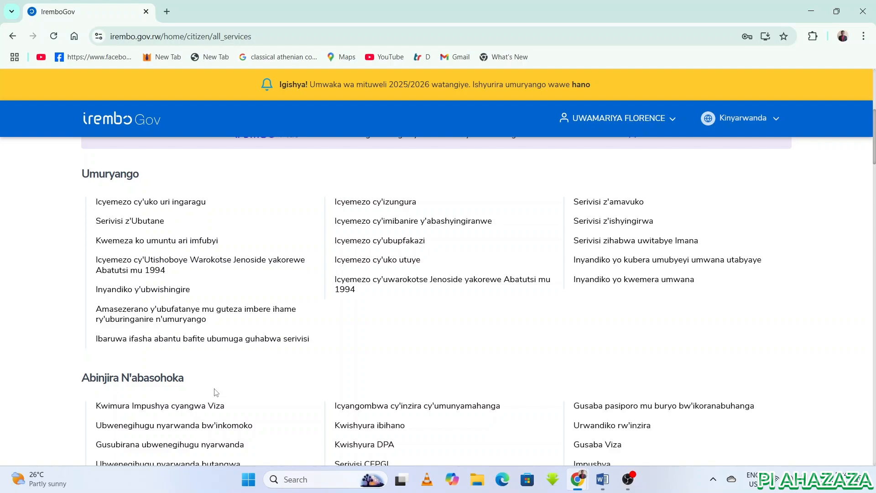
pyautogui.scroll(1, 596, 280)
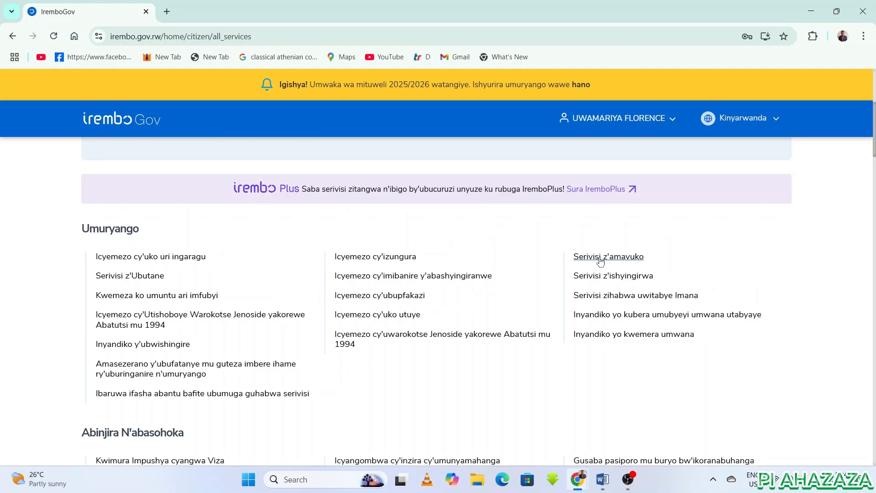
pyautogui.click(600, 258)
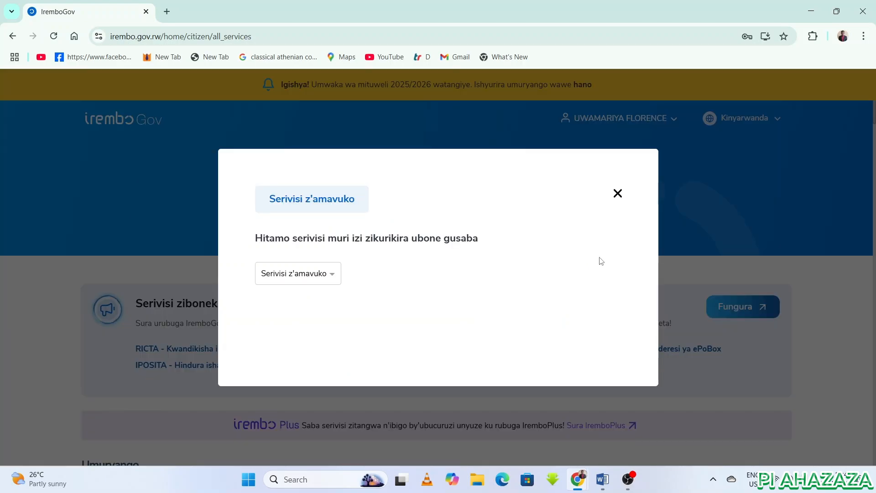
pyautogui.press('Escape')
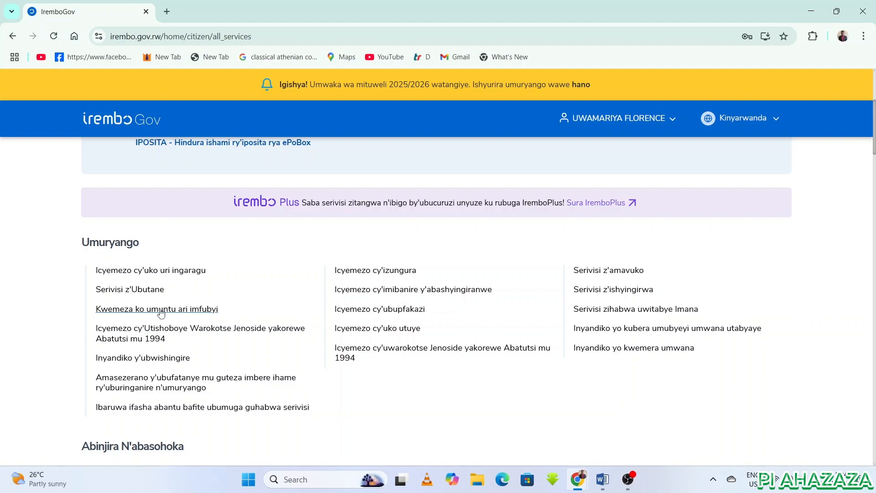
pyautogui.scroll(-2, 160, 312)
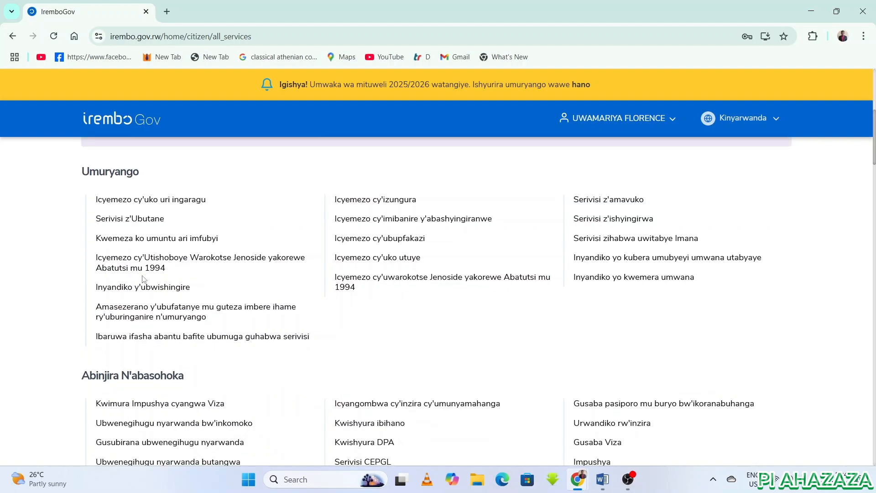
pyautogui.scroll(-5, 143, 279)
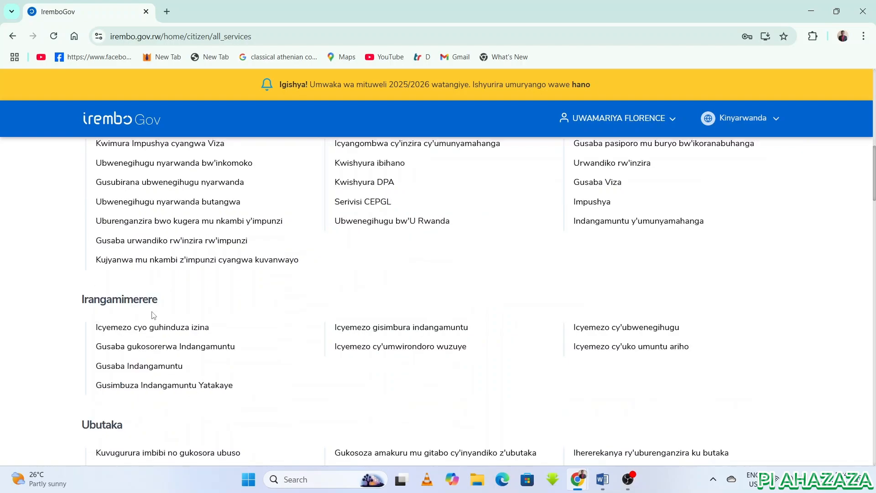
pyautogui.scroll(7, 158, 312)
pyautogui.scroll(-2, 161, 312)
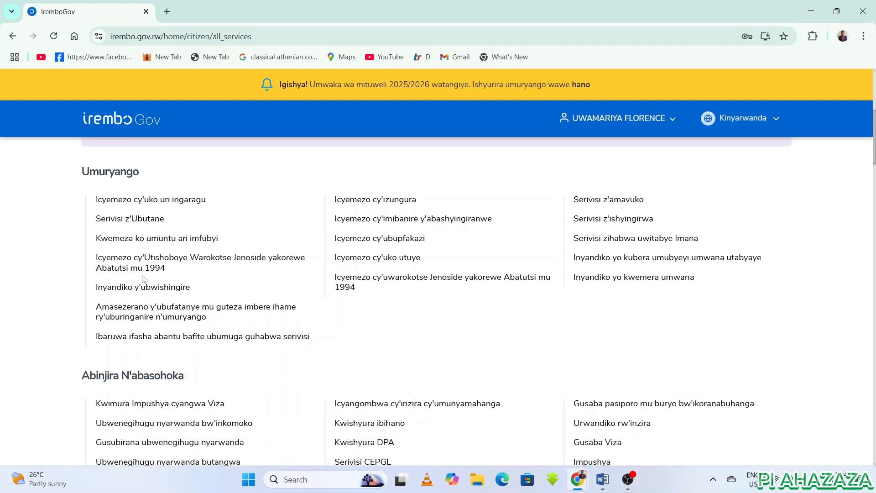
pyautogui.scroll(-10, 213, 403)
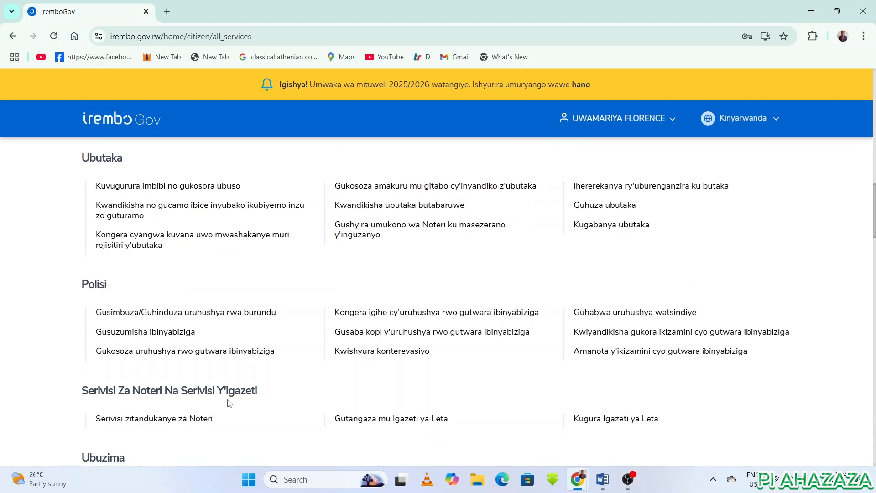
pyautogui.scroll(-10, 229, 403)
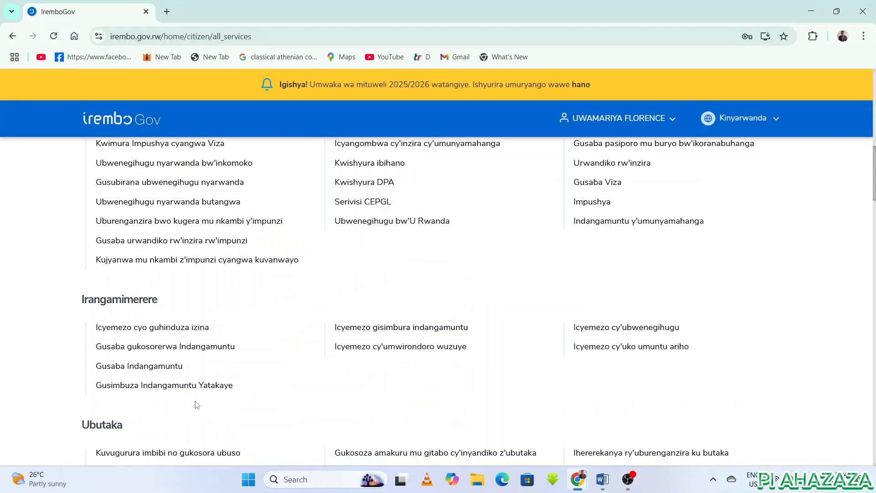
# Scroll down the services list toward the Serivisi z'amavuko birth services
pyautogui.scroll(-2, 196, 404)
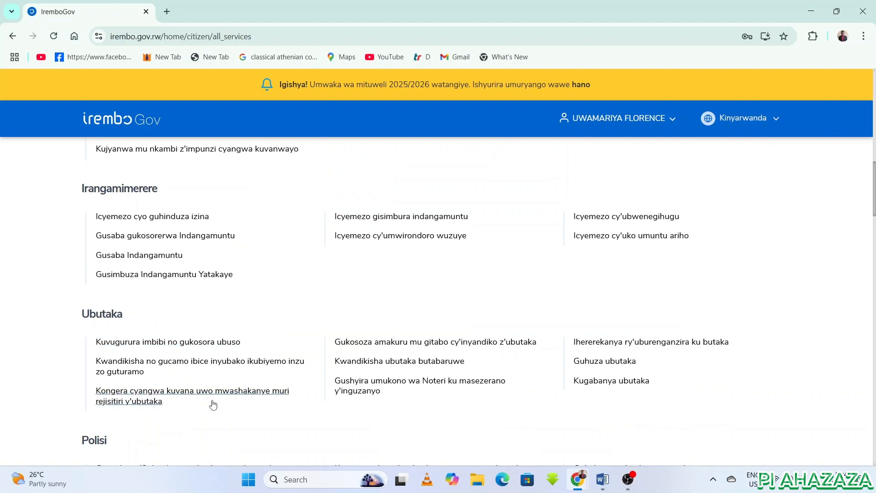
pyautogui.scroll(-3, 213, 403)
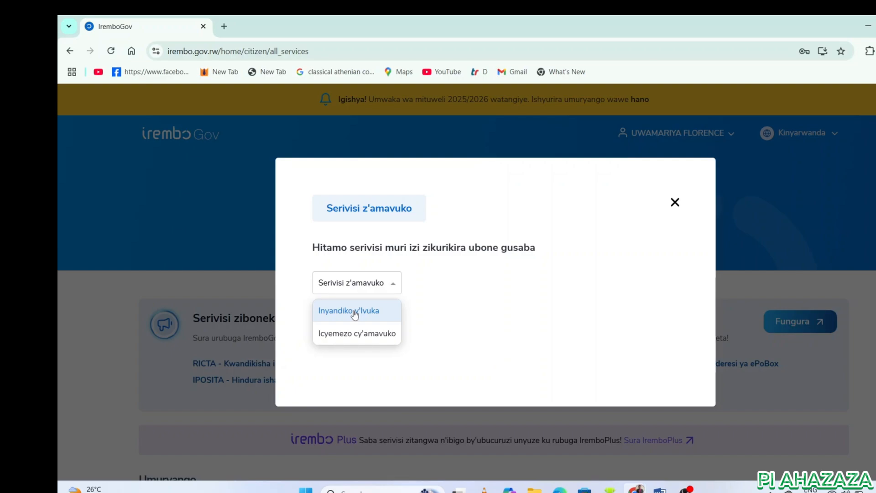
# Select the Icyemezo cy'amavuko birth certificate service
pyautogui.click(357, 333)
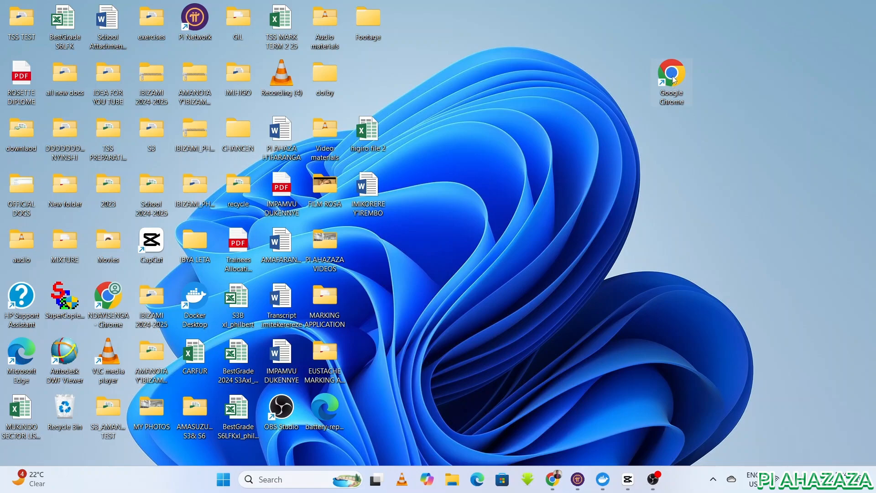
# Launch a new Chrome window from the desktop and go to irembo.gov.rw
pyautogui.doubleClick(672, 79)
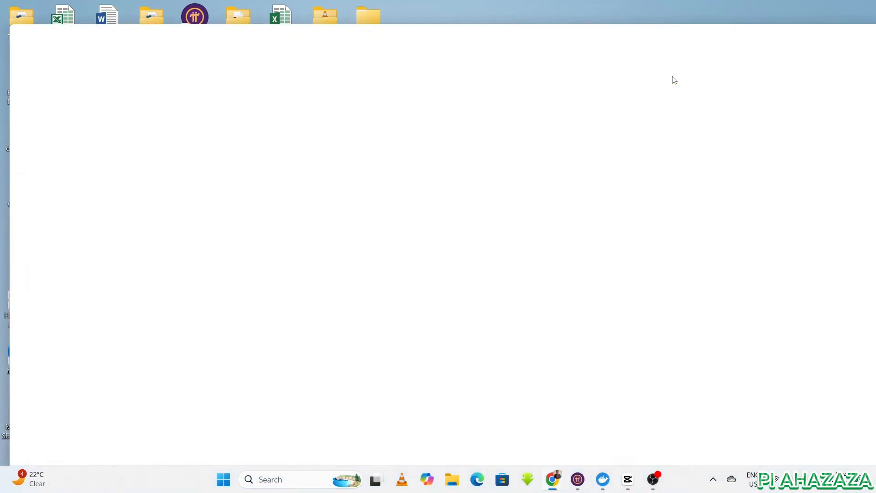
pyautogui.write('ire')
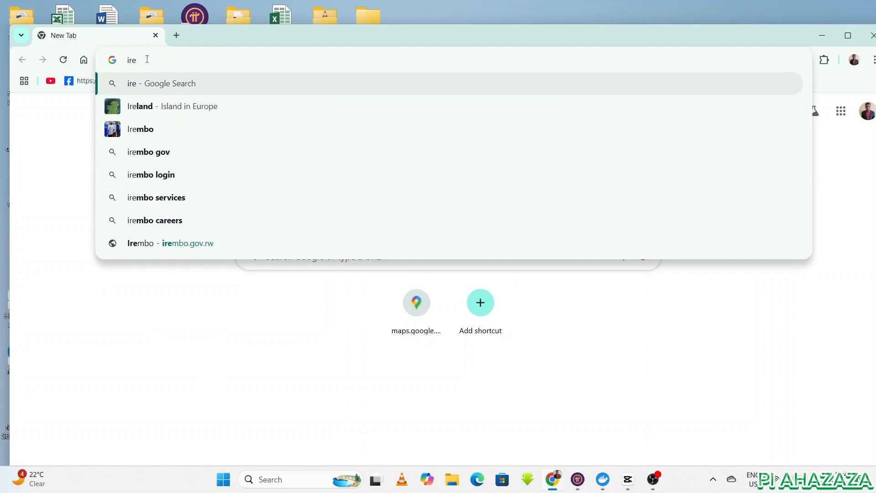
pyautogui.write('mbo.')
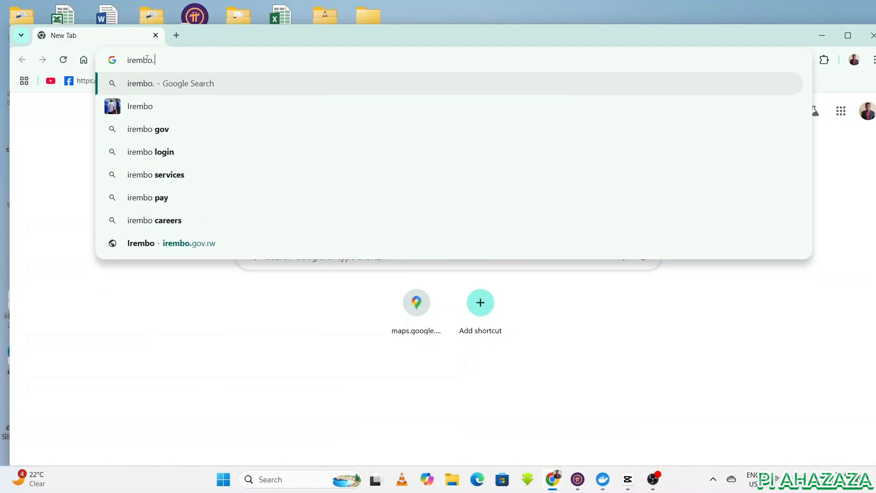
pyautogui.write('gov.rwa')
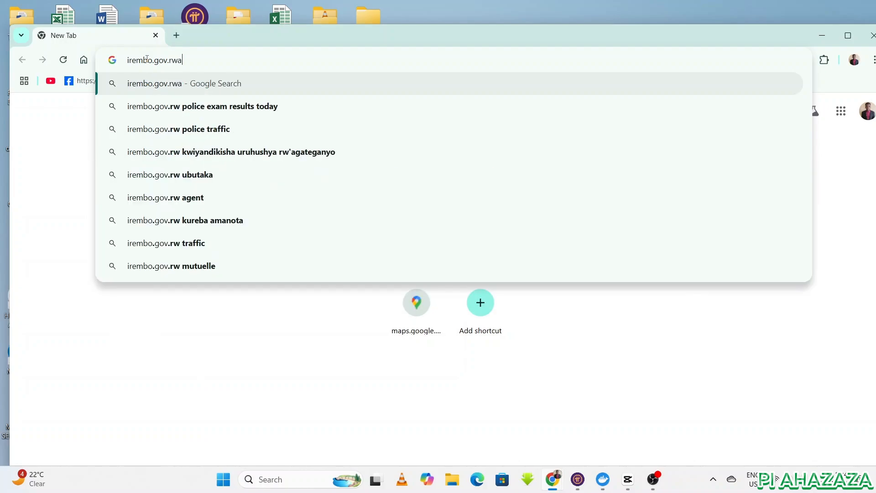
pyautogui.press('BackSpace')
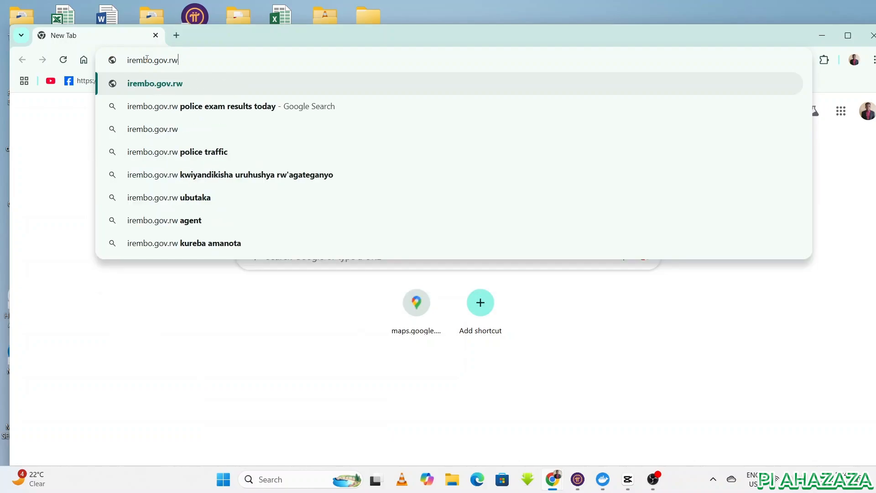
pyautogui.press('Return')
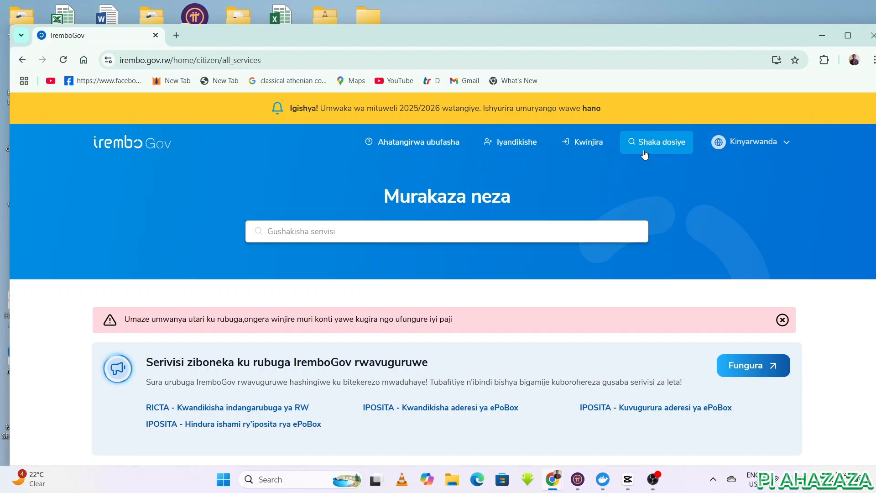
# Sign back in using the browser's saved phone number and password
pyautogui.click(583, 144)
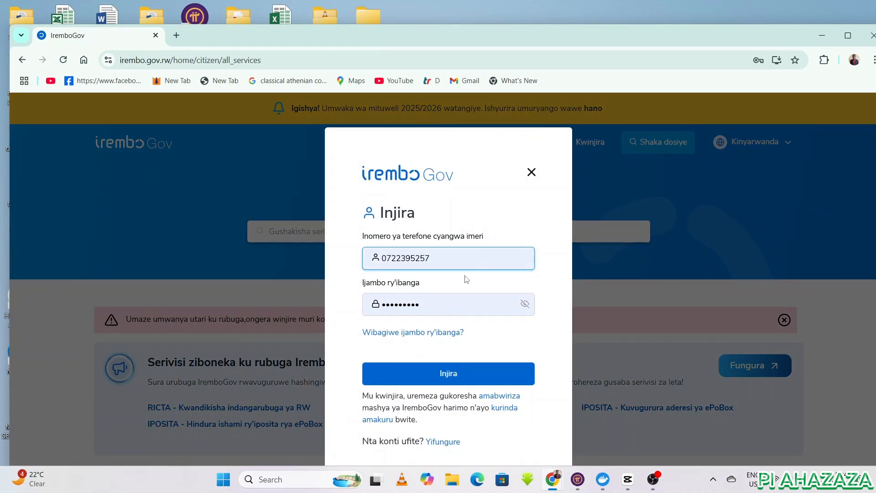
pyautogui.click(434, 381)
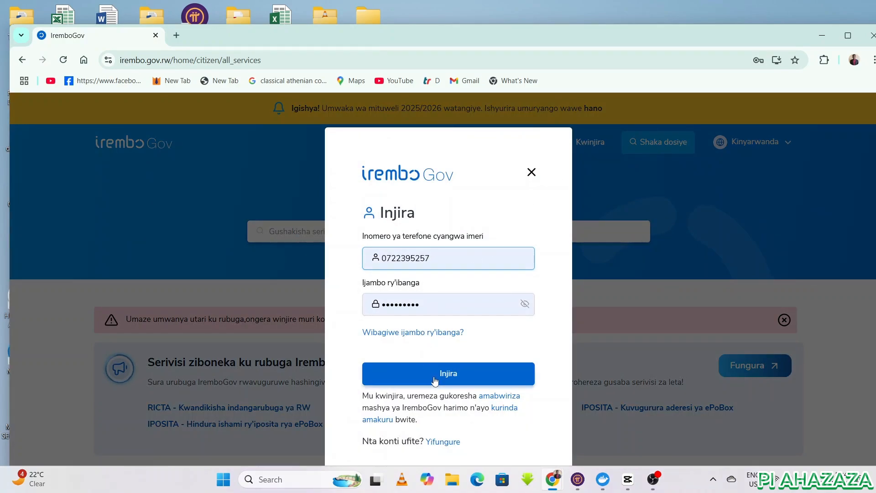
pyautogui.scroll(5, 436, 381)
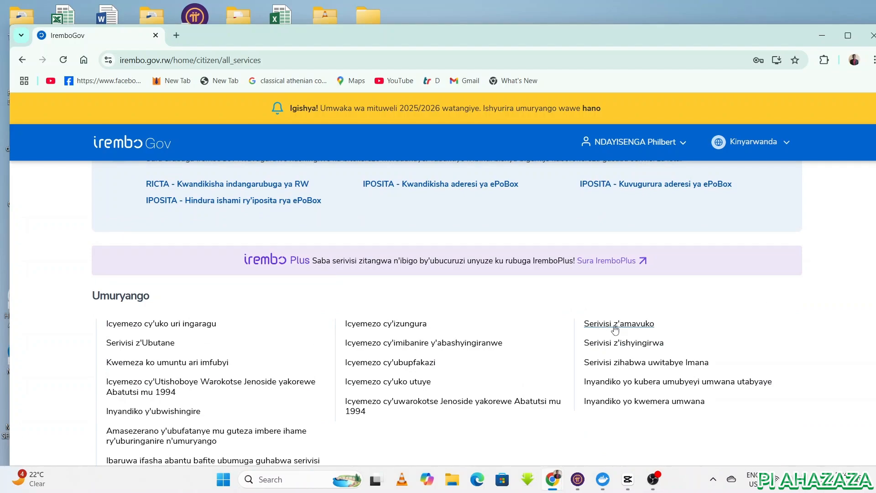
# Choose Icyemezo cy'amavuko under Serivisi z'amavuko, requested for oneself (Ndisabira)
pyautogui.click(615, 329)
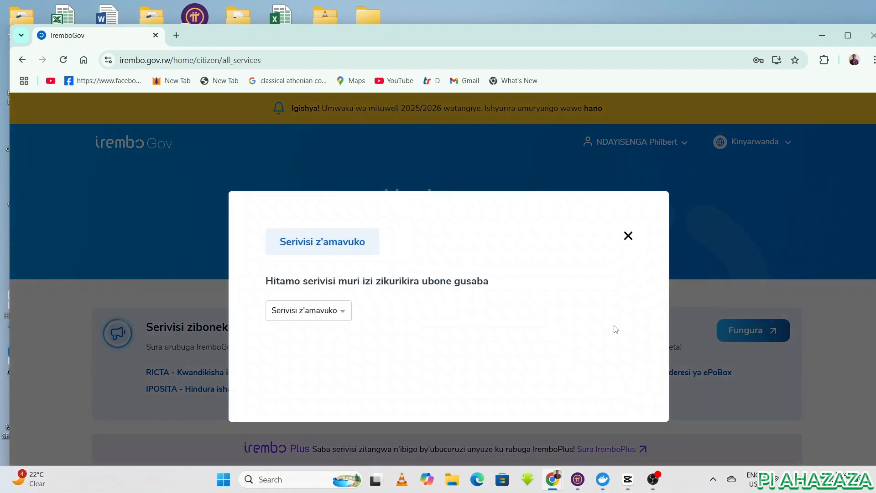
pyautogui.click(347, 312)
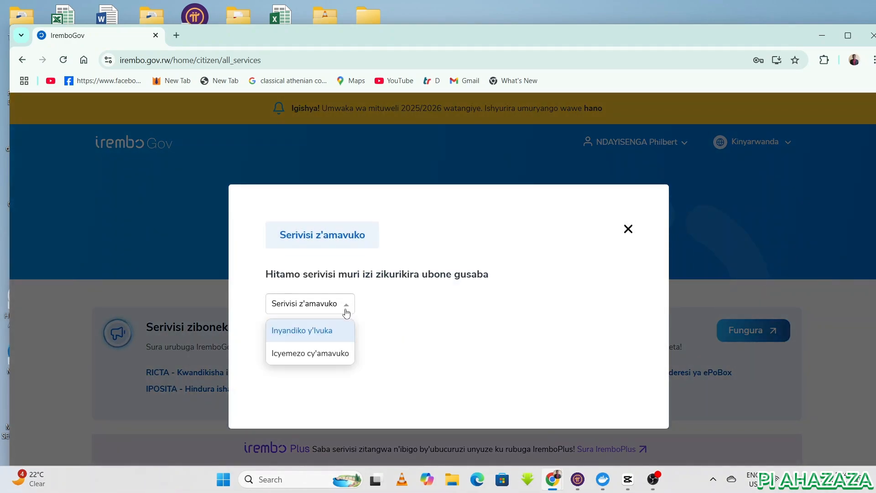
pyautogui.click(295, 356)
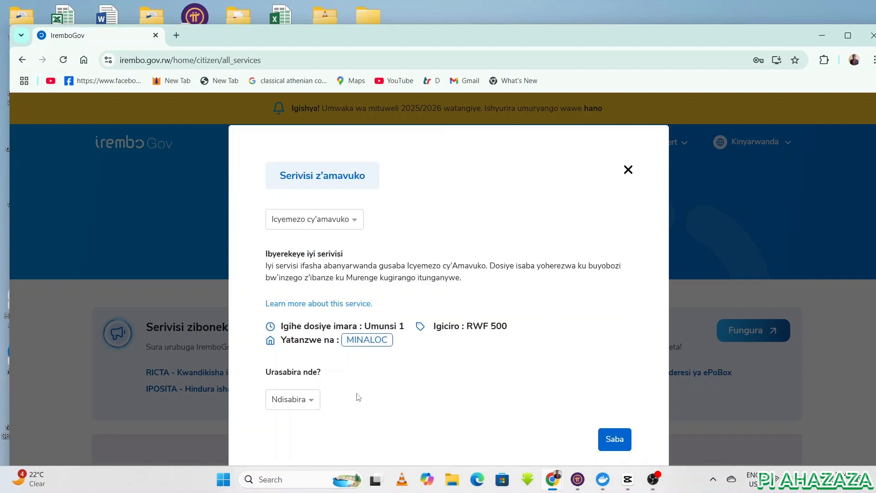
pyautogui.click(312, 403)
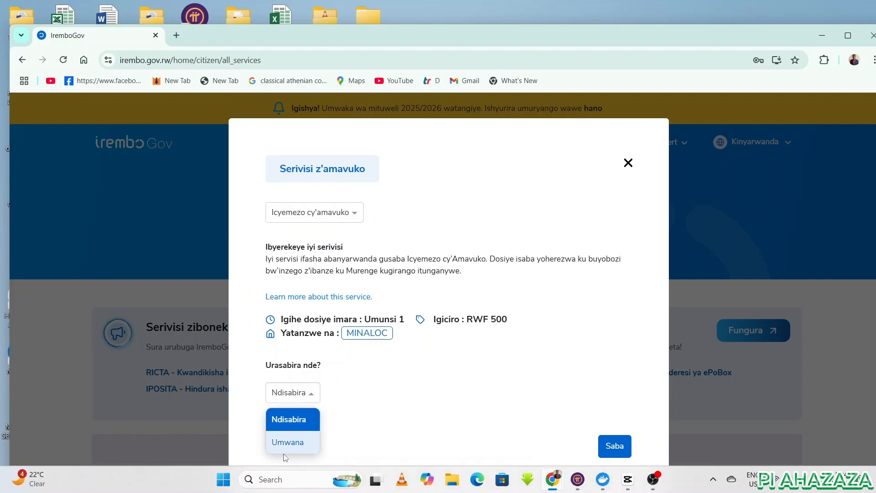
pyautogui.click(292, 418)
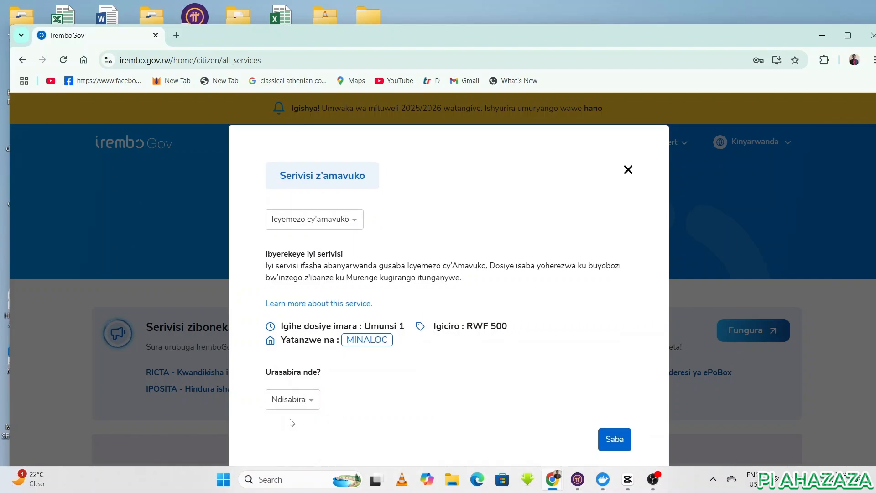
pyautogui.scroll(-3, 397, 392)
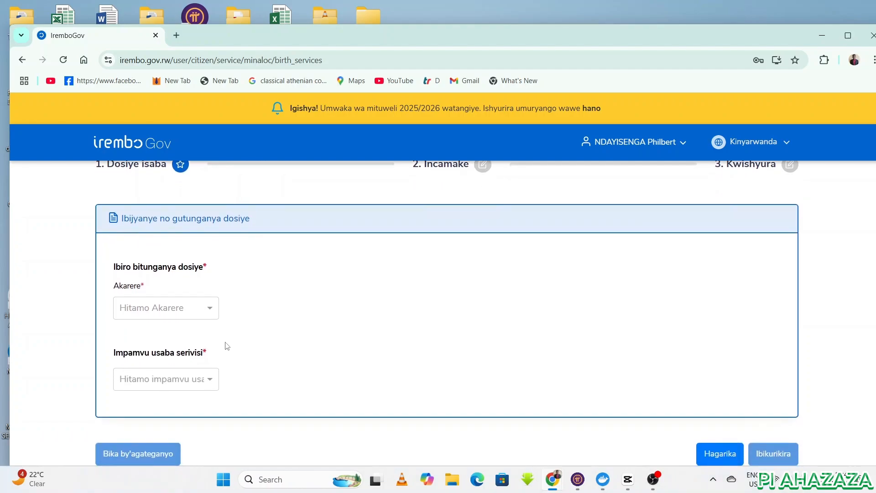
# Set the registration office to district Huye and sector Tumba
pyautogui.click(207, 315)
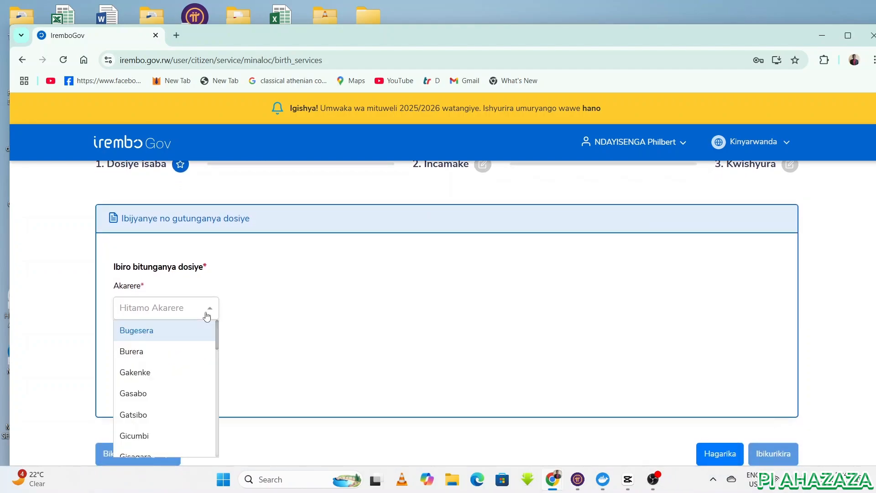
pyautogui.scroll(-2, 186, 346)
pyautogui.click(143, 393)
pyautogui.click(185, 359)
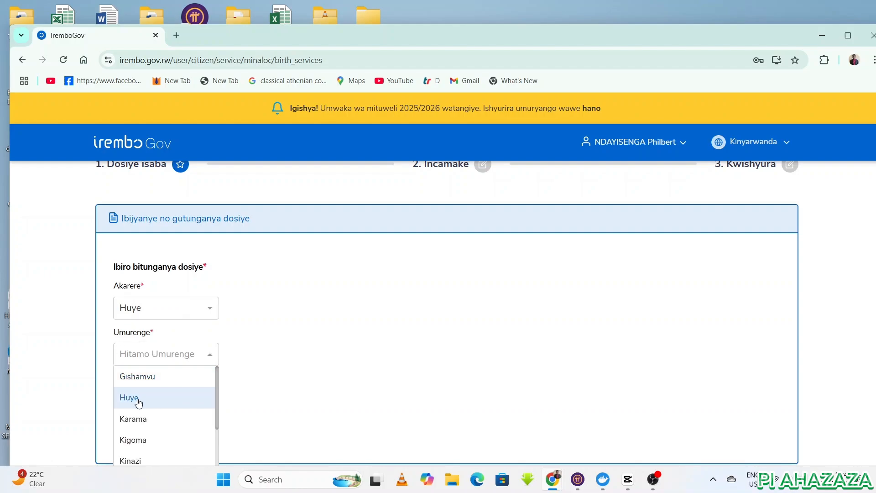
pyautogui.scroll(-1, 143, 421)
pyautogui.scroll(-3, 146, 424)
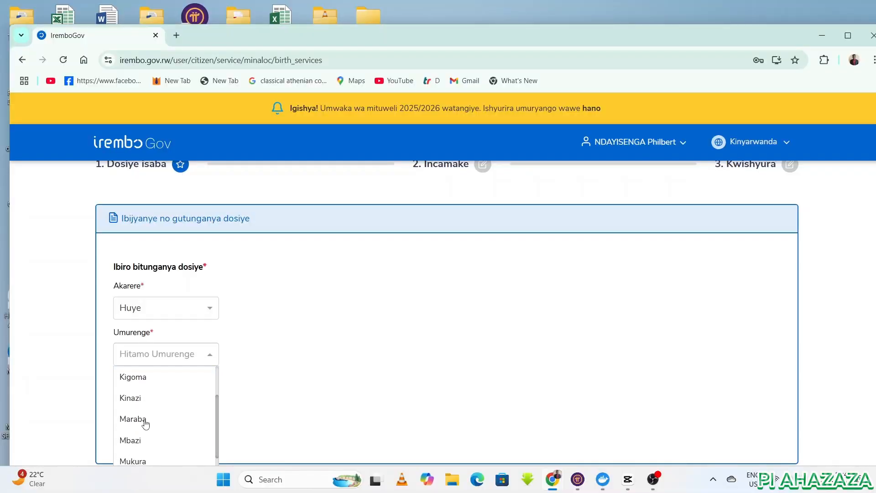
pyautogui.scroll(-2, 145, 424)
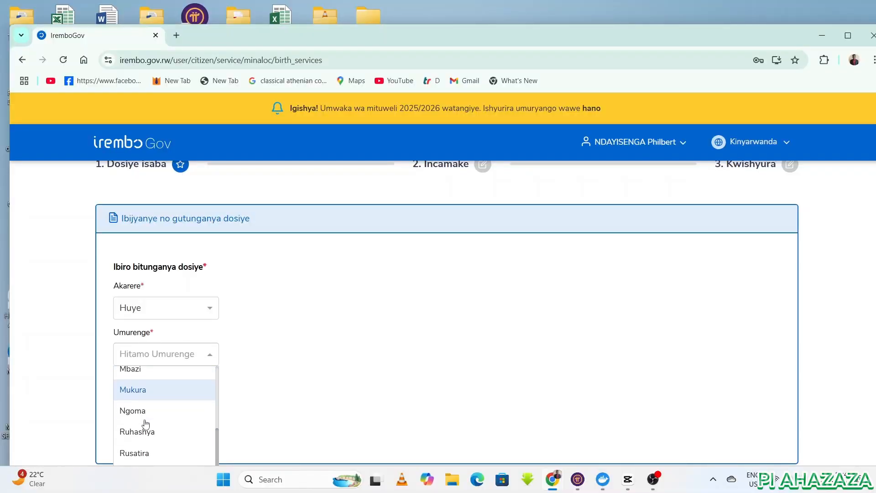
pyautogui.scroll(1, 145, 425)
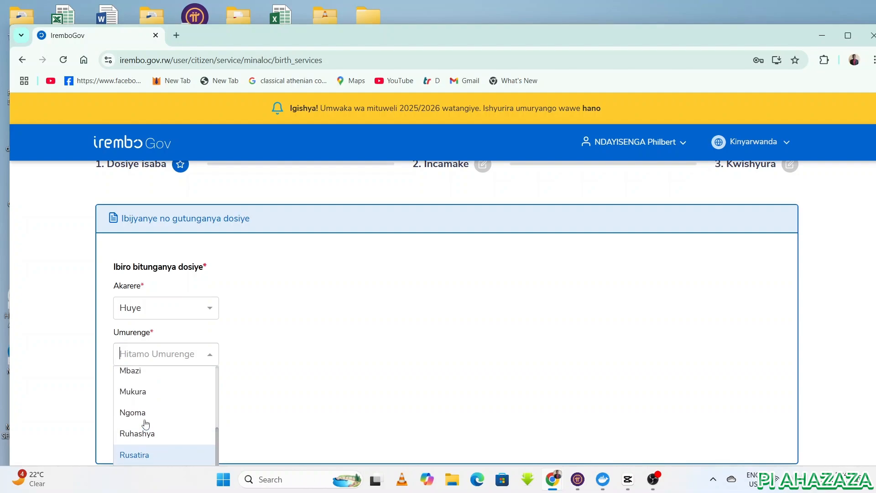
pyautogui.scroll(-1, 145, 424)
pyautogui.scroll(5, 145, 424)
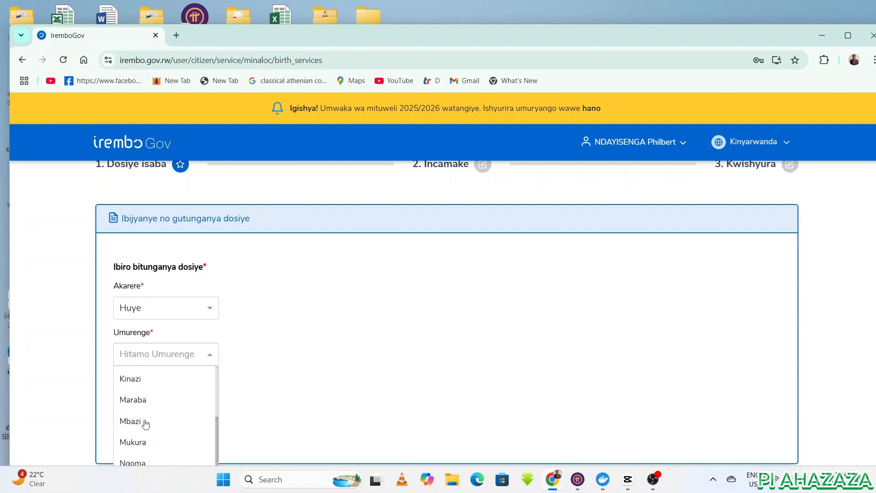
pyautogui.scroll(-4, 146, 424)
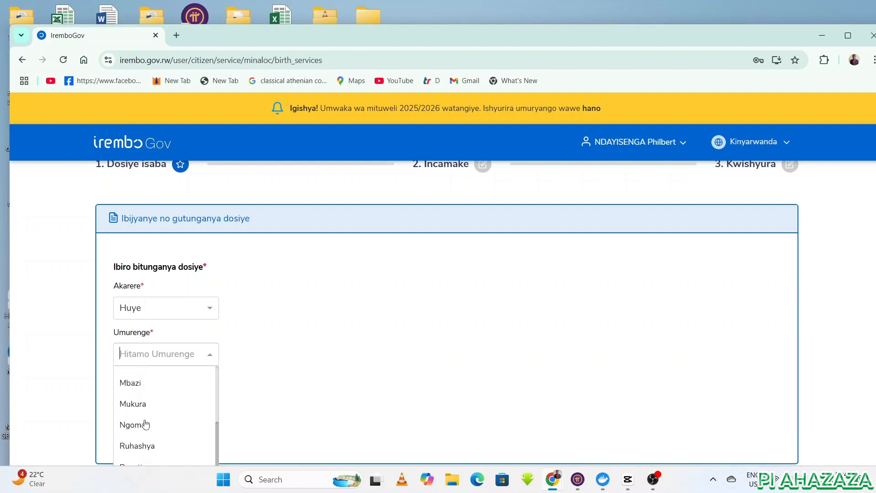
pyautogui.scroll(-4, 145, 424)
pyautogui.click(160, 393)
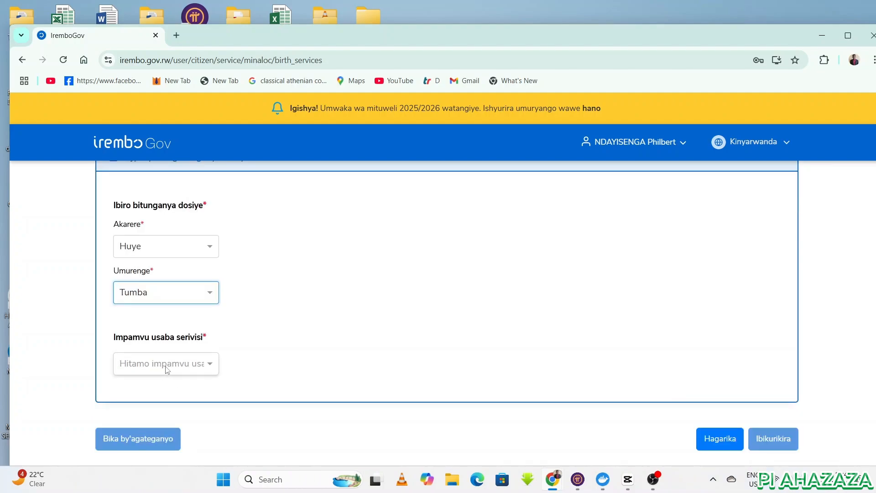
# Choose Uburezi as the reason for the request and continue to the summary
pyautogui.click(167, 368)
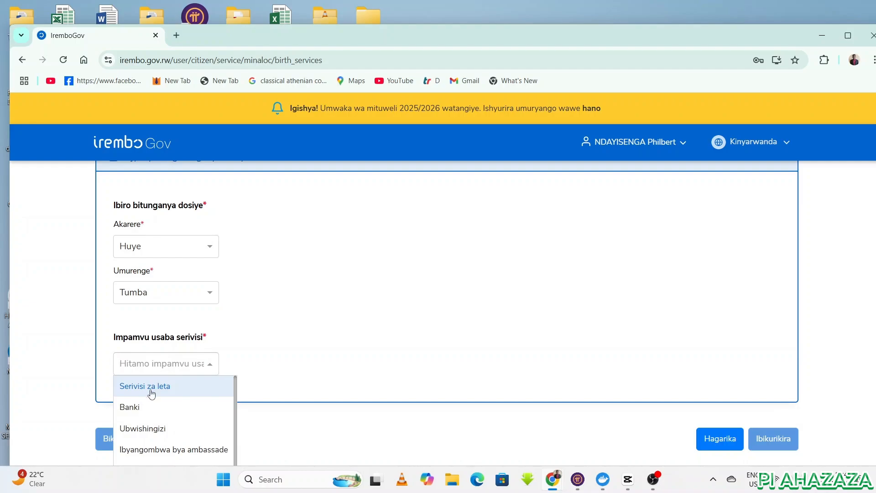
pyautogui.scroll(-1, 160, 431)
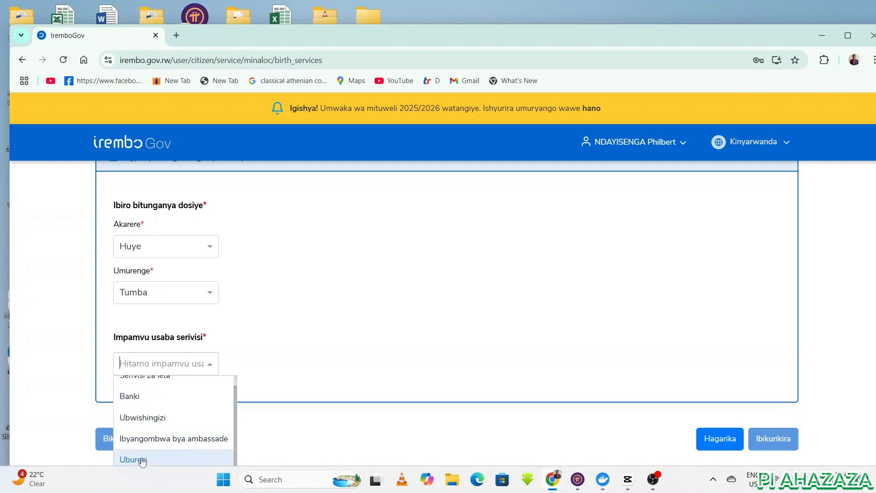
pyautogui.click(145, 462)
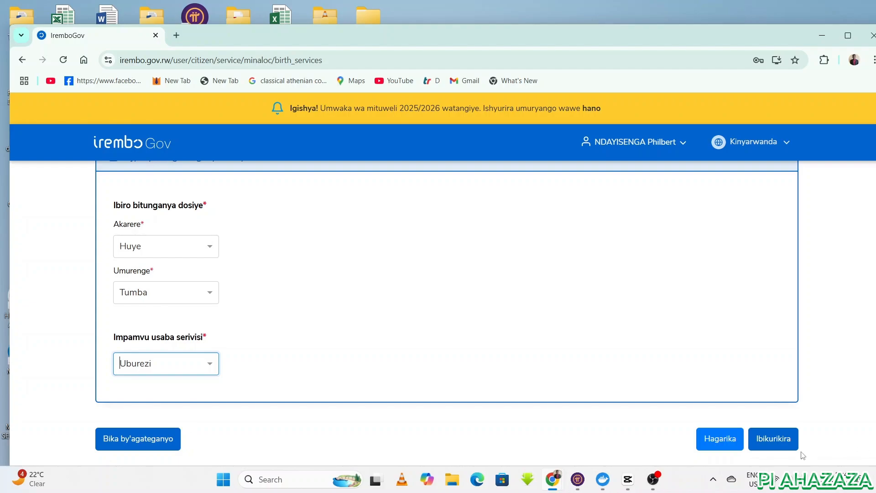
pyautogui.click(770, 439)
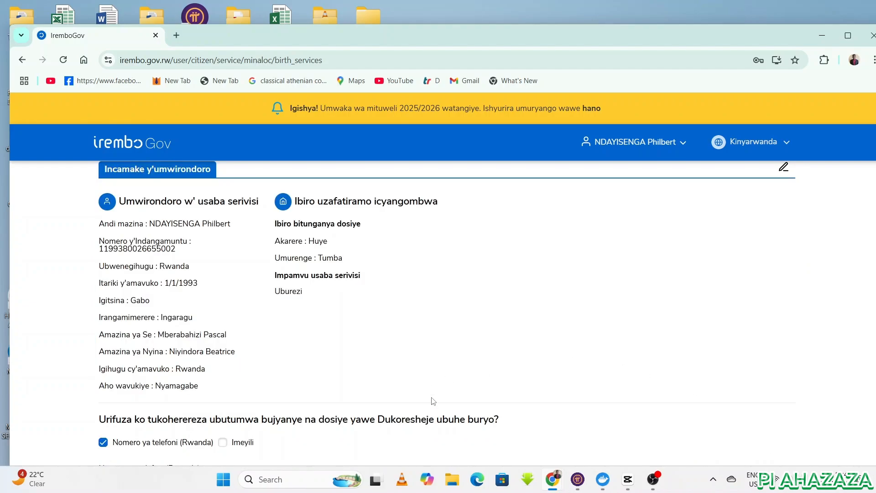
# Tick the accuracy confirmation and submit the Icyemezo cy'amavuko application with Emeza
pyautogui.scroll(-3, 436, 403)
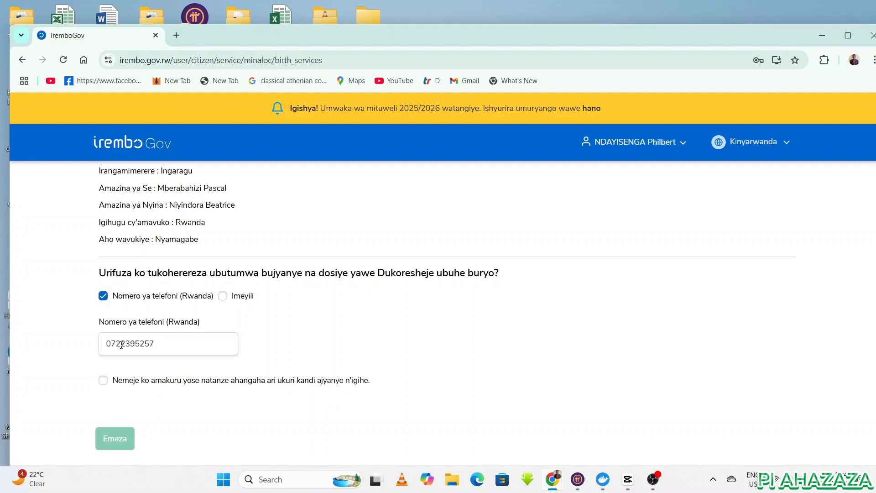
pyautogui.click(104, 382)
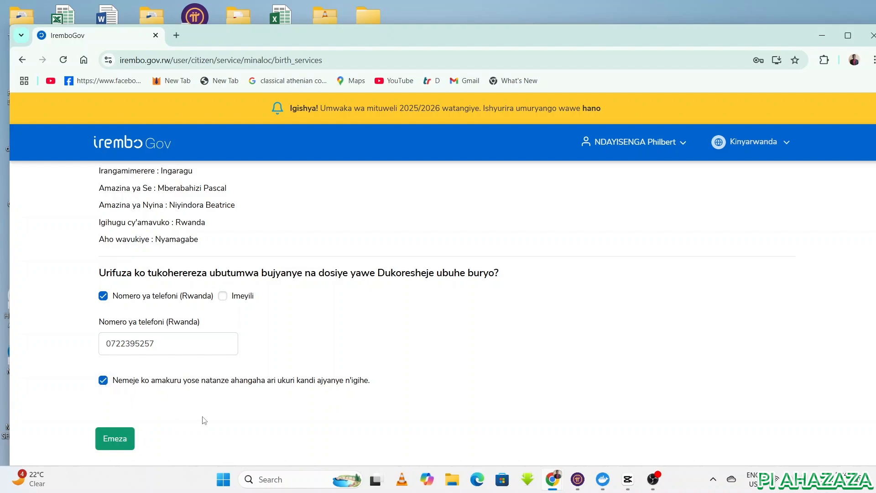
pyautogui.click(123, 439)
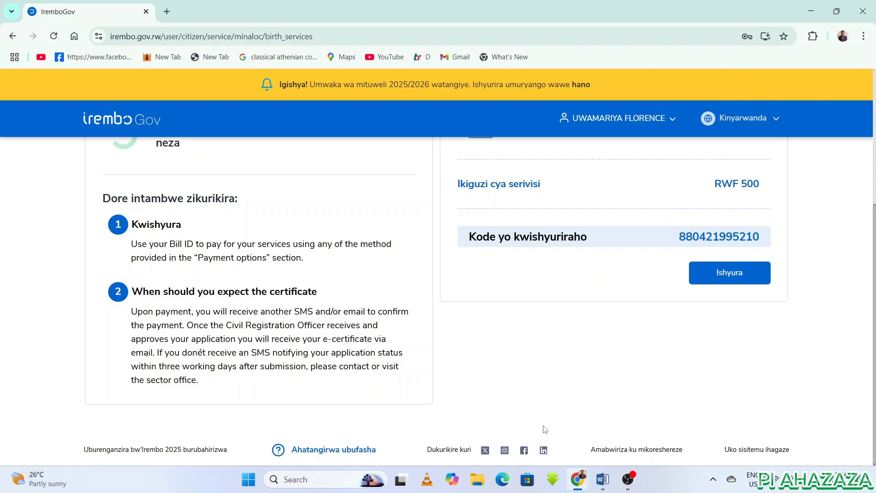
# Pay the 500 RWF fee by MTN Mobile Money, entering the applicant's MoMo phone number
pyautogui.click(730, 270)
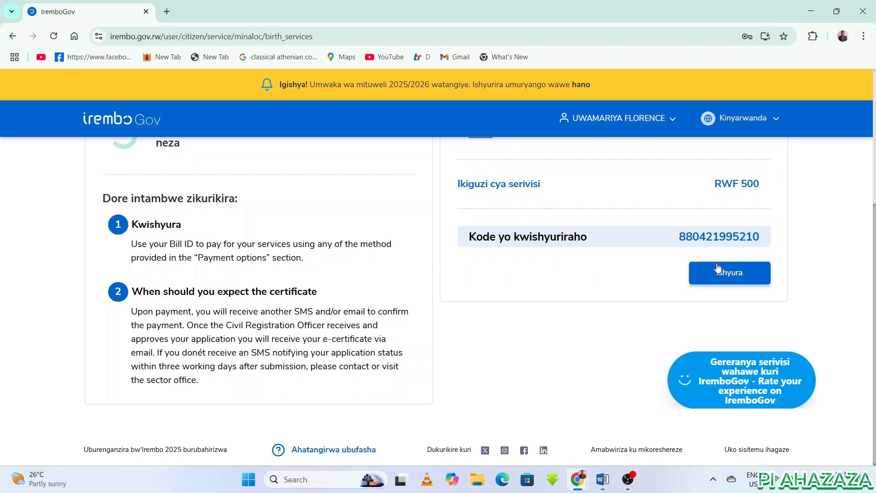
pyautogui.click(717, 269)
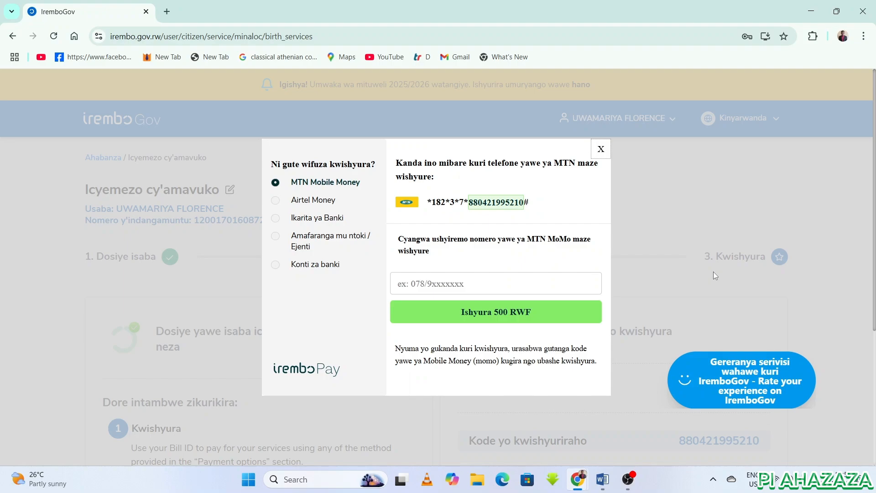
pyautogui.click(475, 273)
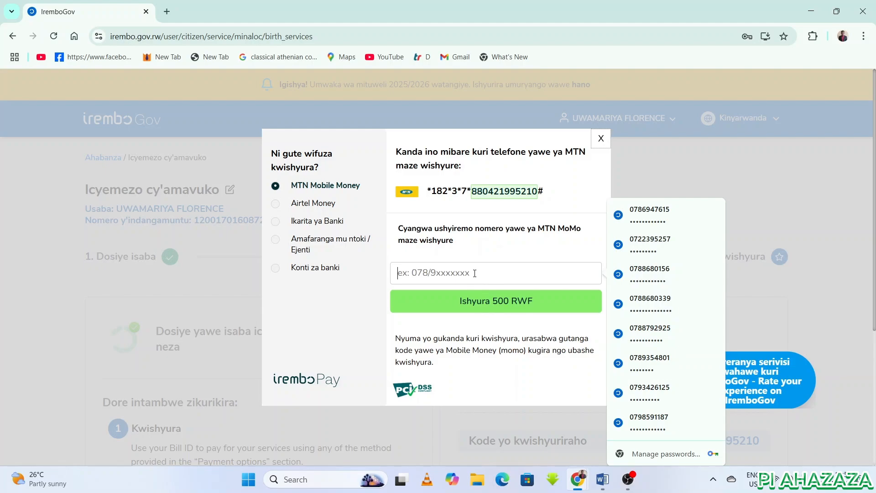
pyautogui.click(629, 136)
pyautogui.click(465, 272)
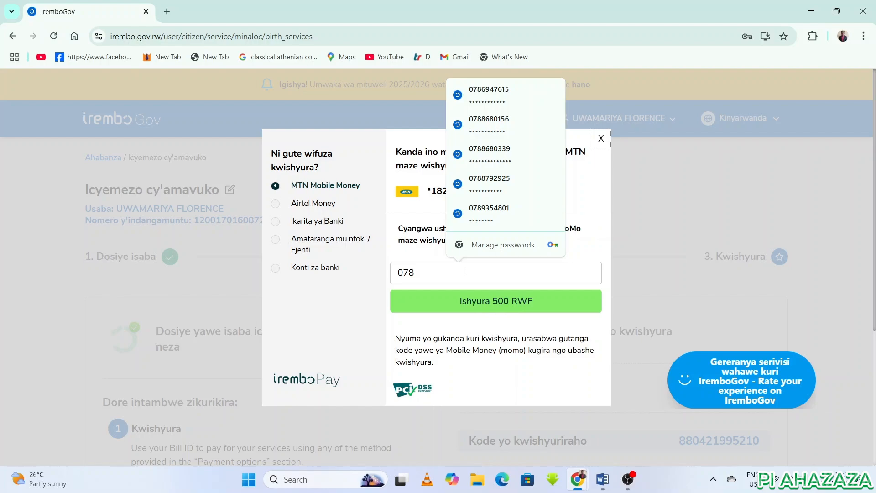
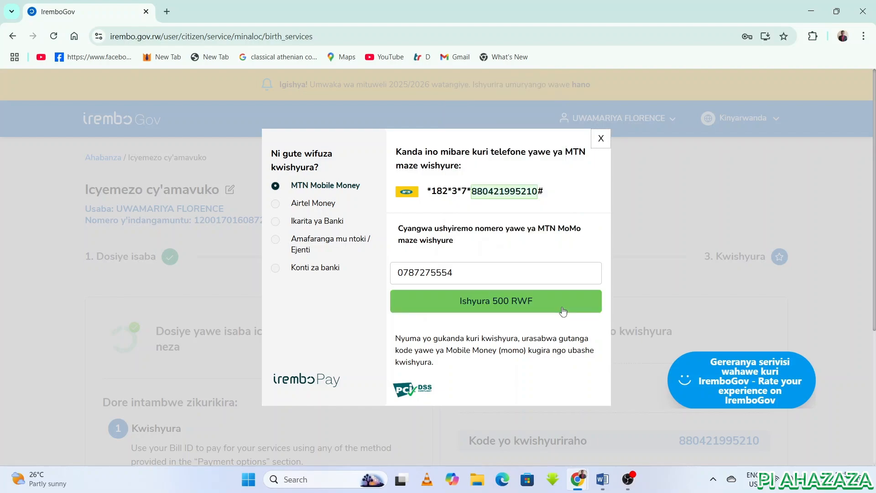
pyautogui.click(486, 315)
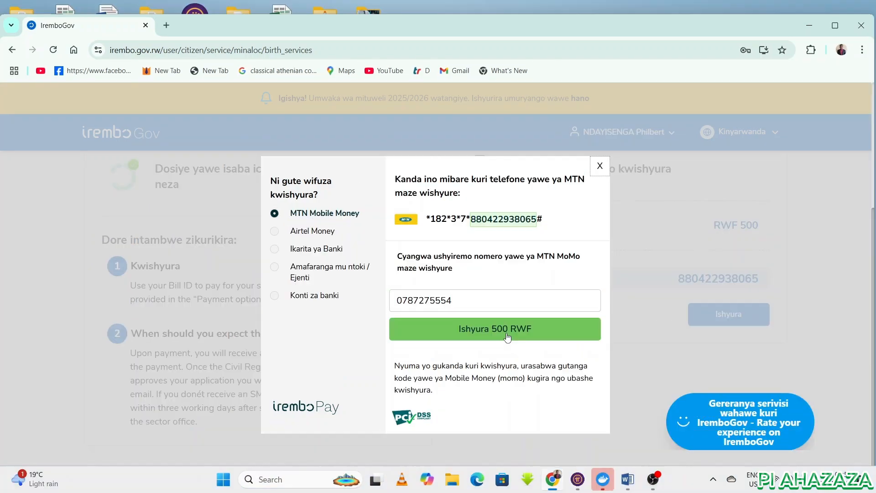
pyautogui.click(507, 336)
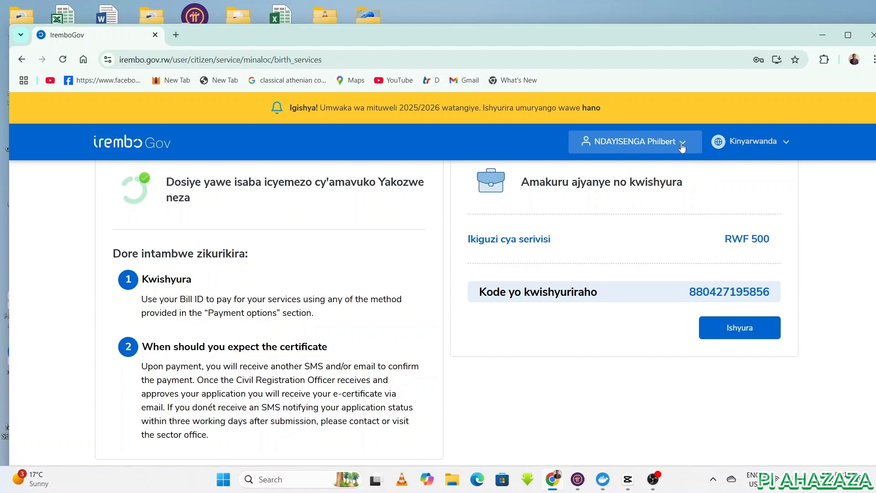
# Open Serivisi Zasabwe from the account menu and browse the Dosiye zanjye applications list
pyautogui.click(682, 146)
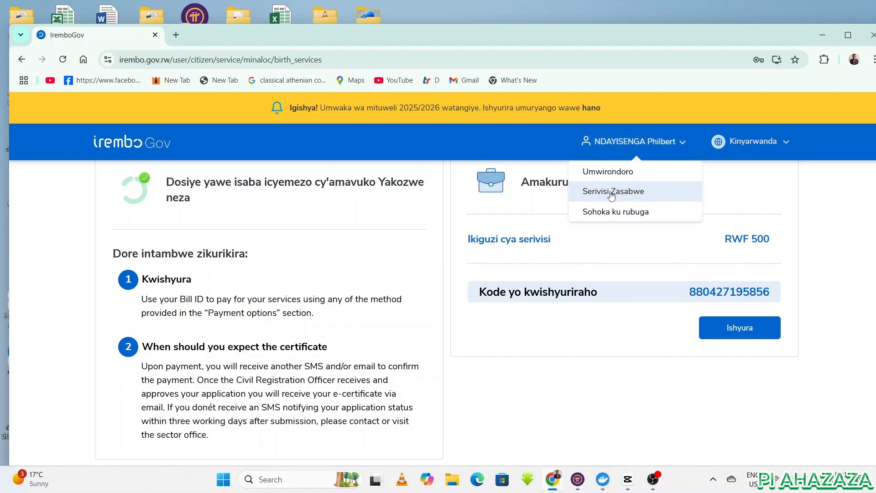
pyautogui.click(612, 195)
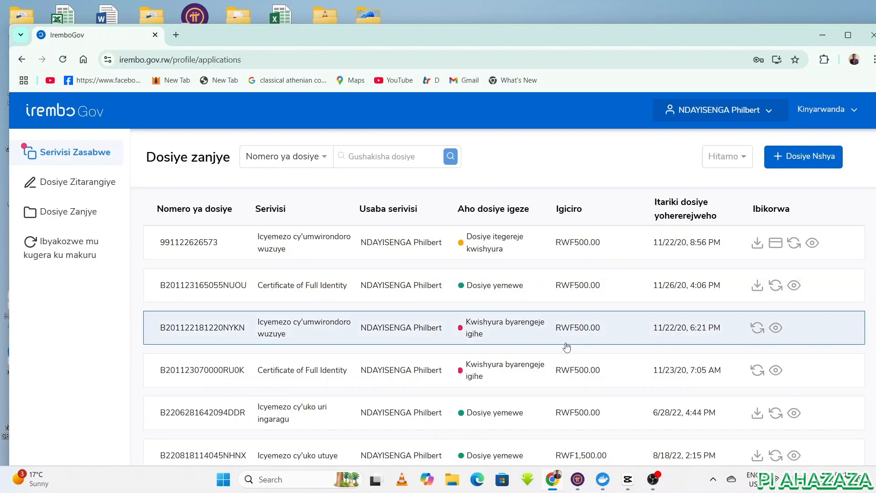
pyautogui.scroll(-4, 567, 346)
pyautogui.scroll(-7, 567, 346)
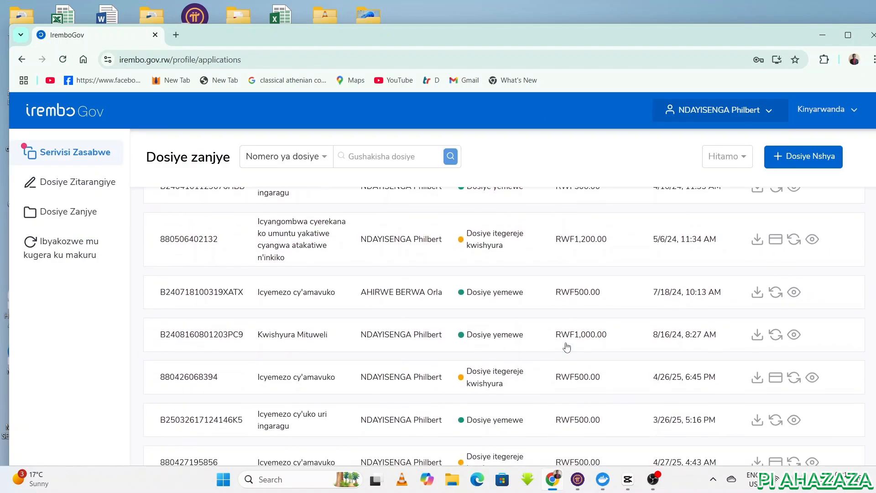
pyautogui.scroll(10, 567, 346)
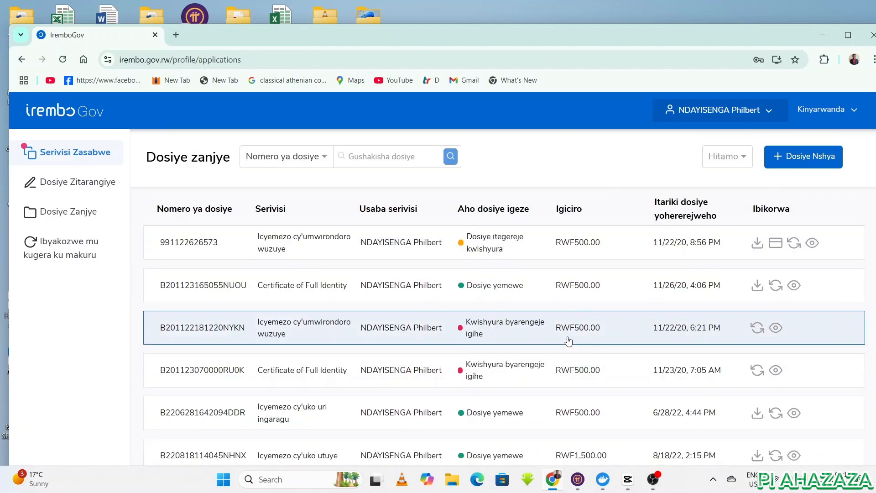
pyautogui.scroll(-1, 567, 346)
pyautogui.scroll(-9, 567, 346)
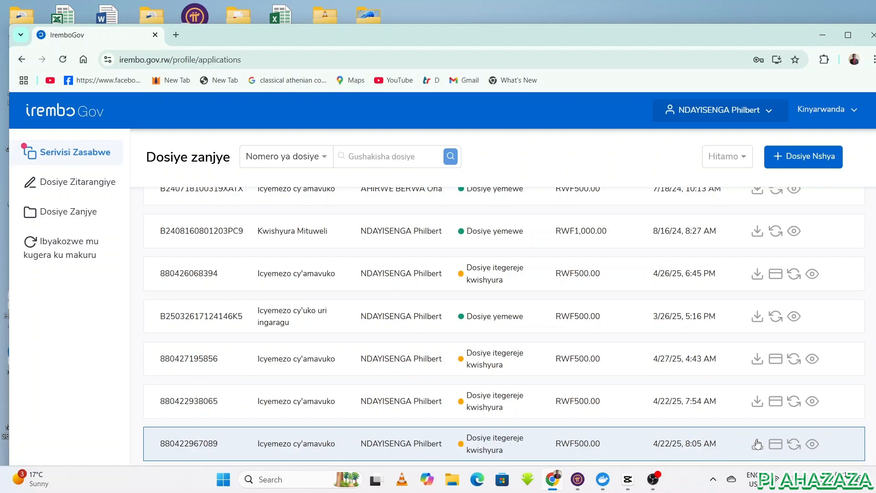
pyautogui.scroll(2, 757, 424)
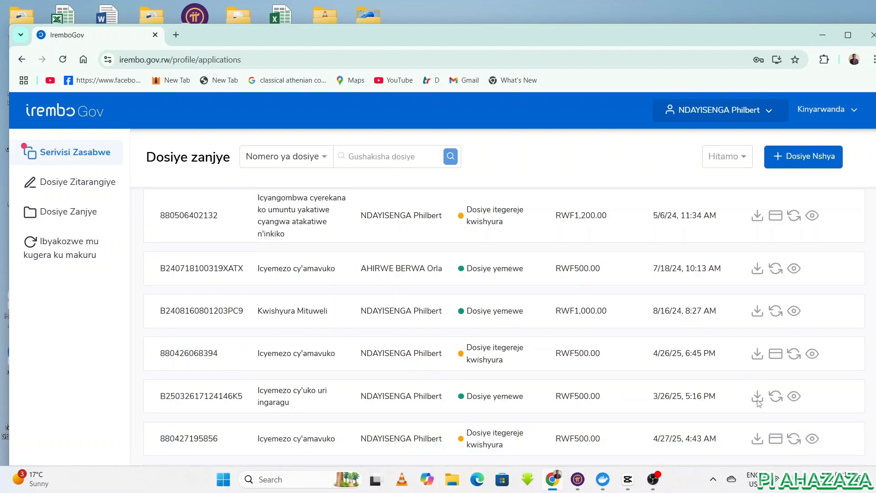
# Choose Kuramo Icyemezo for the approved application, set the language to Icyongereza, and download it
pyautogui.click(757, 397)
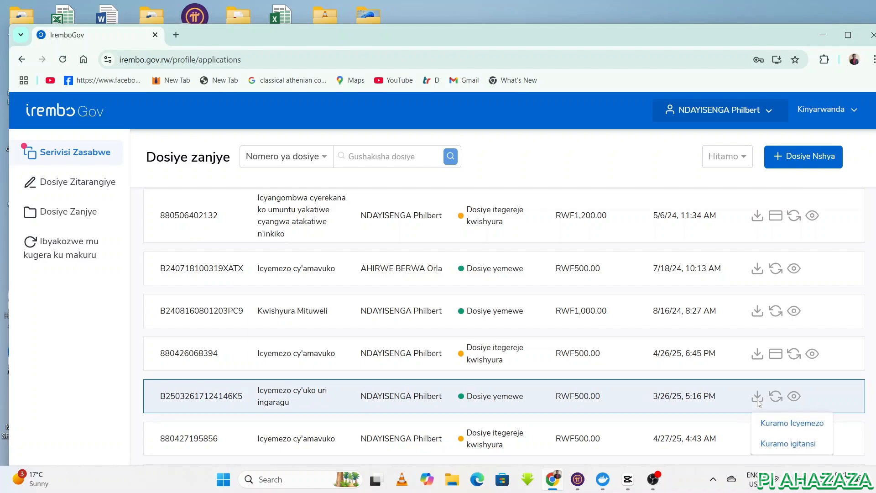
pyautogui.click(779, 426)
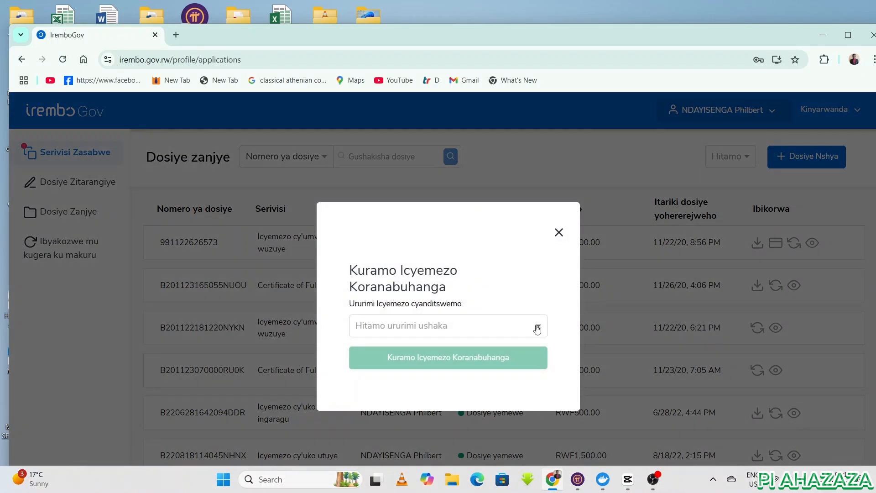
pyautogui.click(537, 330)
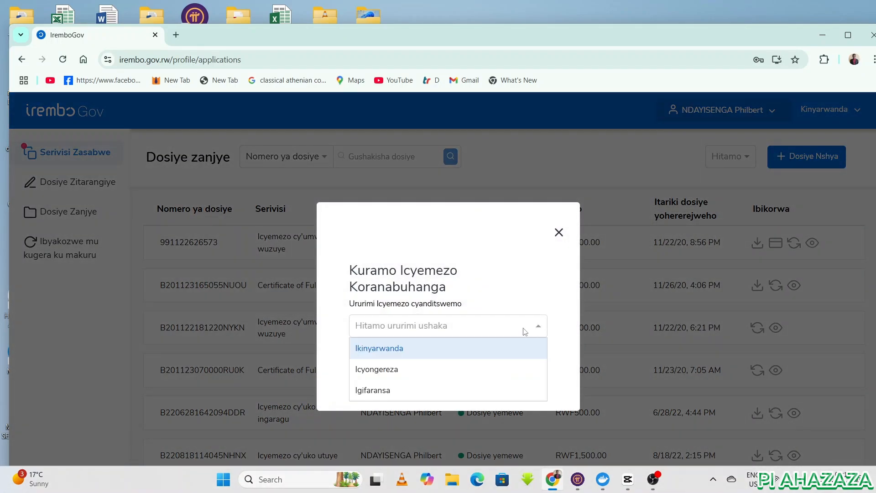
pyautogui.click(396, 375)
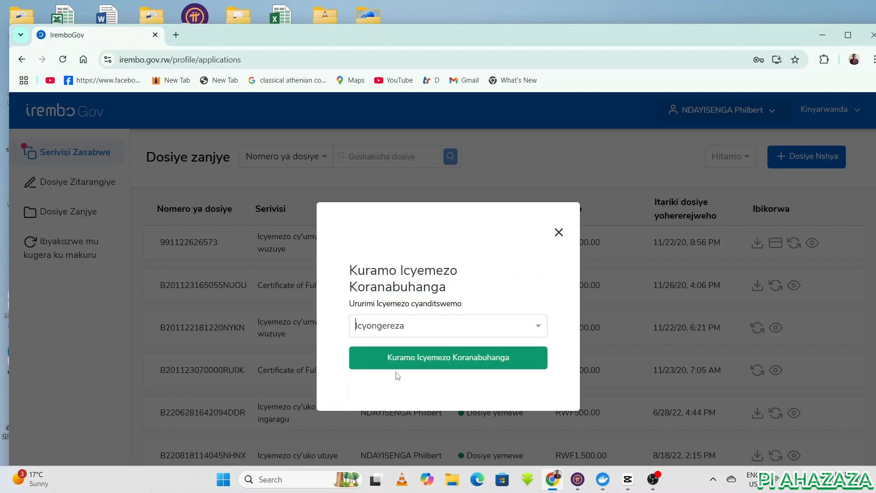
pyautogui.click(460, 364)
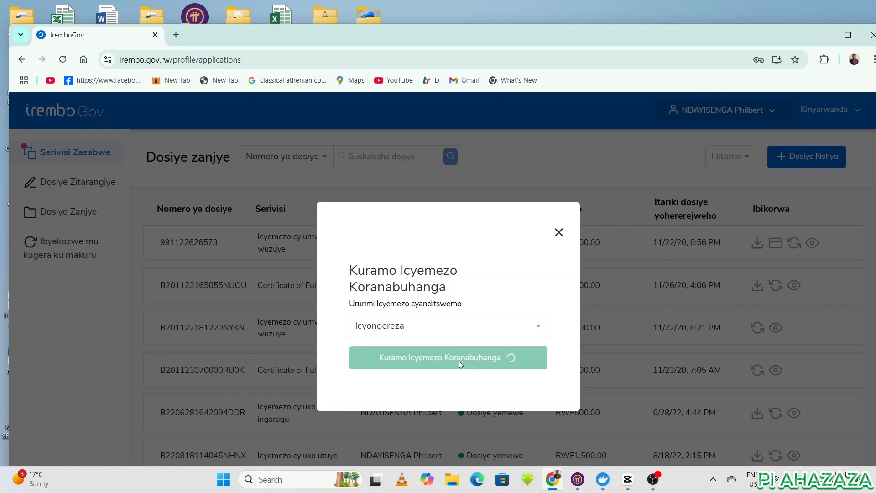